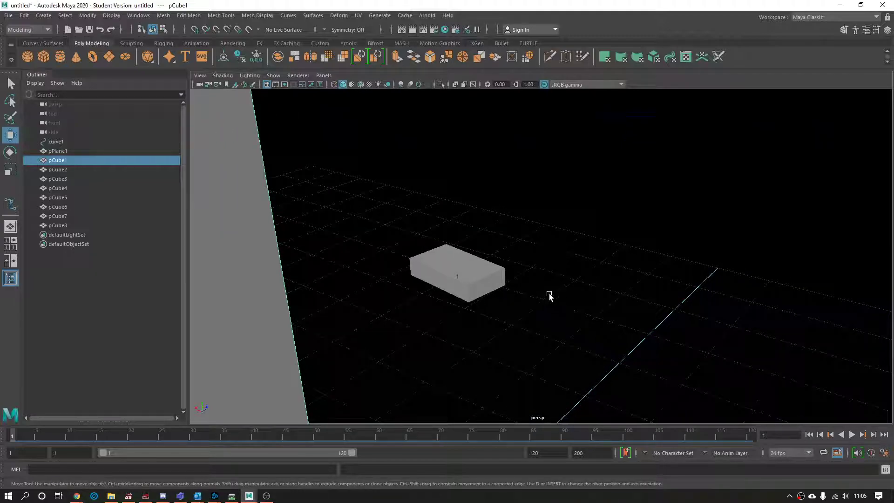
Frame the street between the tall blocks in the perspective view and create a camera from that view
scroll(549, 293, "down", 5)
left_click(615, 368)
key("f")
left_click_drag(596, 377, 546, 358, "alt")
right_click_drag(547, 361, 566, 283, "alt")
middle_click_drag(566, 283, 565, 282, "alt")
left_click(200, 76)
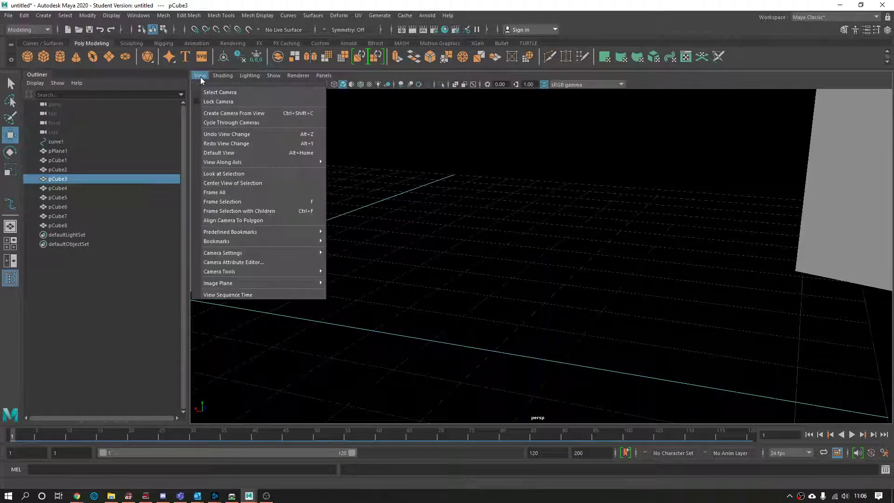
left_click(234, 113)
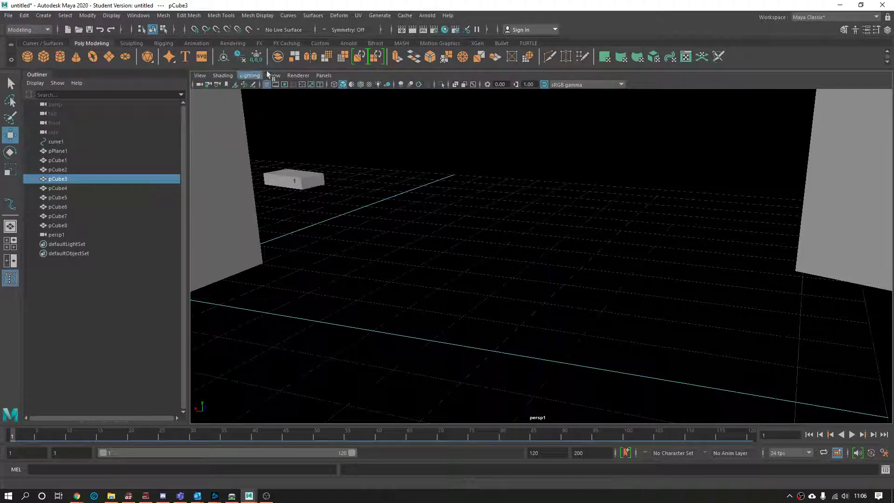
Return to the persp camera view and rename the new camera as CCTV
left_click(324, 75)
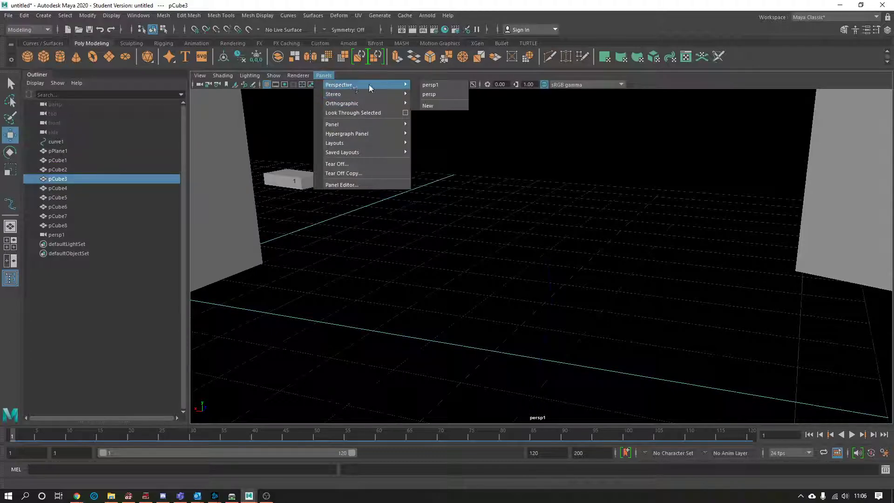
left_click(442, 95)
left_click_drag(442, 94, 641, 257, "alt")
left_click(655, 221)
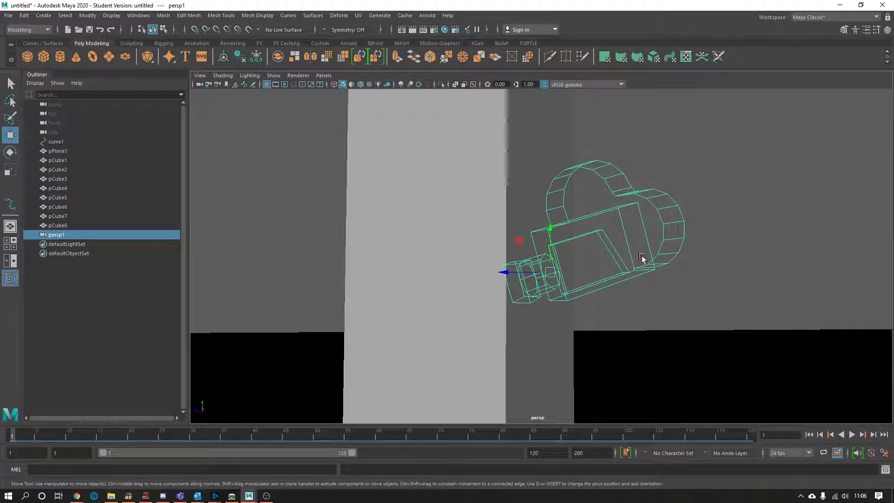
left_click(866, 29)
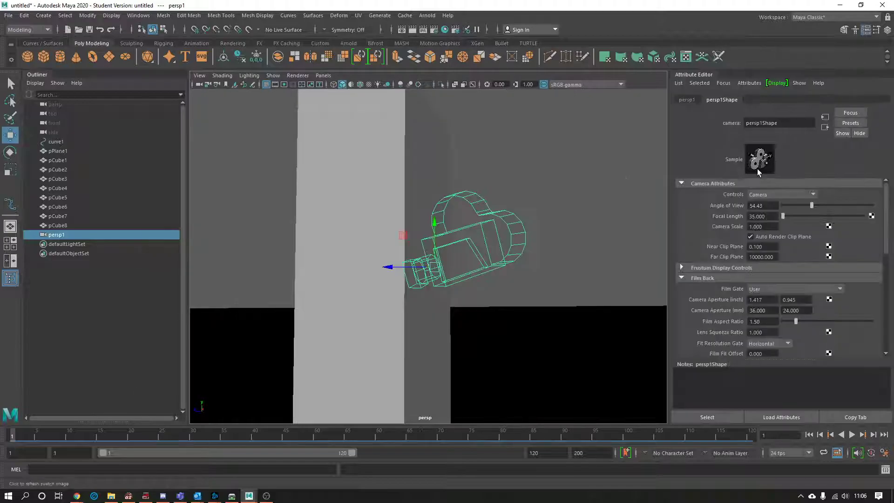
left_click(693, 99)
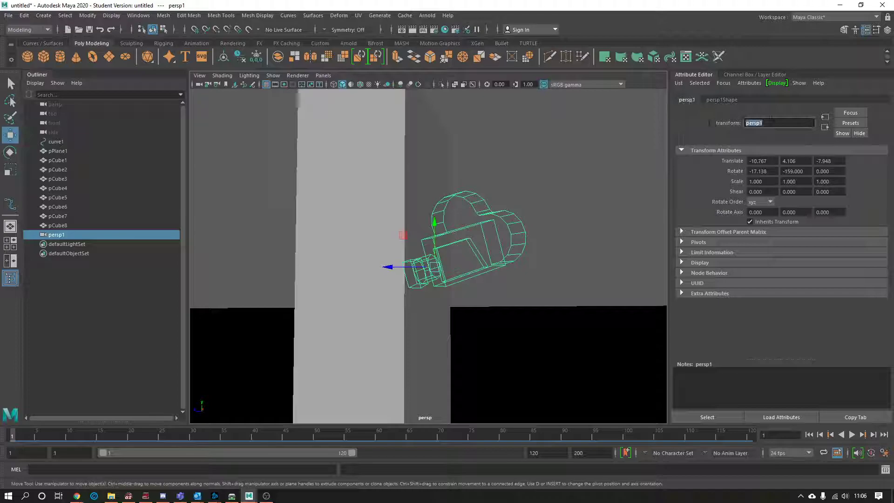
type("CCTV")
key("Return")
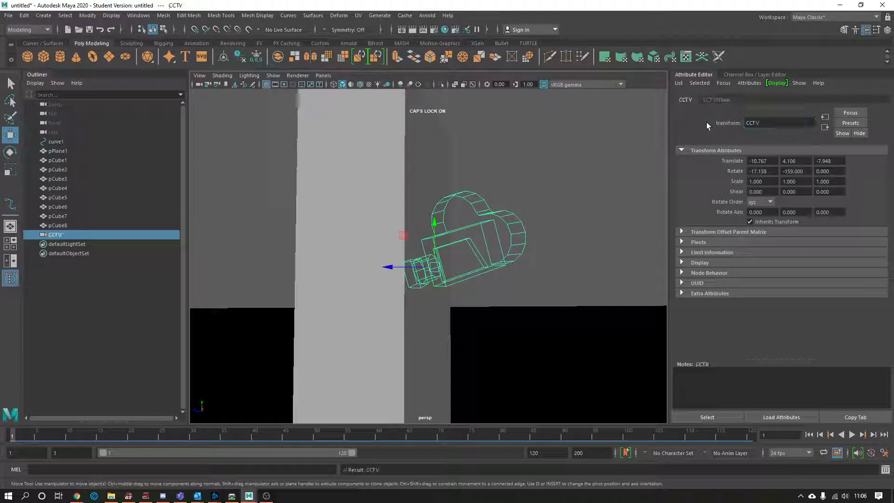
Show the CCTV camera's channel values and examine its placement beside the tall block from several angles
left_click(888, 30)
left_click_drag(530, 279, 410, 297, "alt")
scroll(495, 293, "down", 6)
scroll(433, 313, "down", 4)
scroll(455, 317, "up", 5)
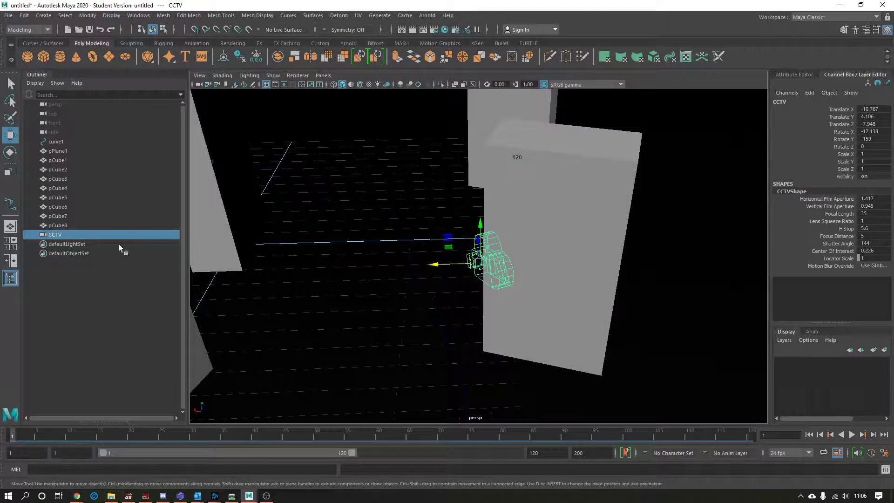
left_click_drag(461, 264, 403, 243, "alt")
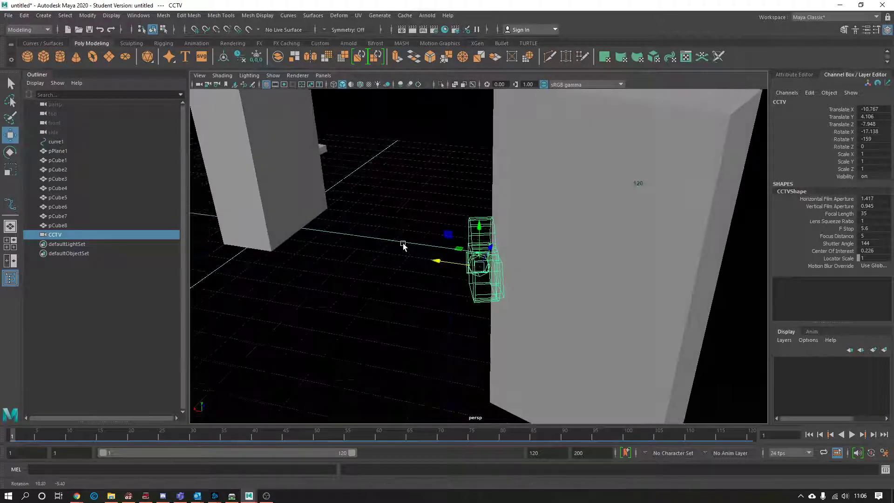
Look through the CCTV camera and dolly it to about X -10.85, Y 4.18, Z -8.17
left_click(325, 76)
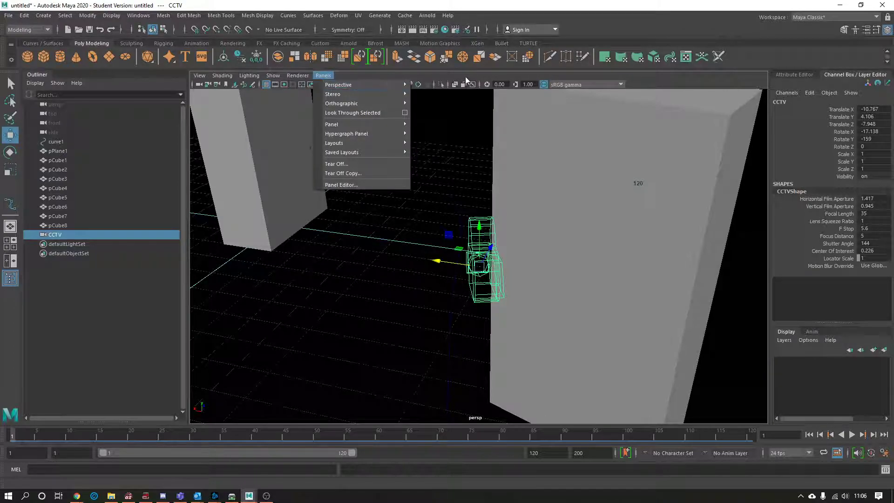
mouse_move(396, 89)
left_click(444, 94)
left_click(325, 75)
left_click(435, 84)
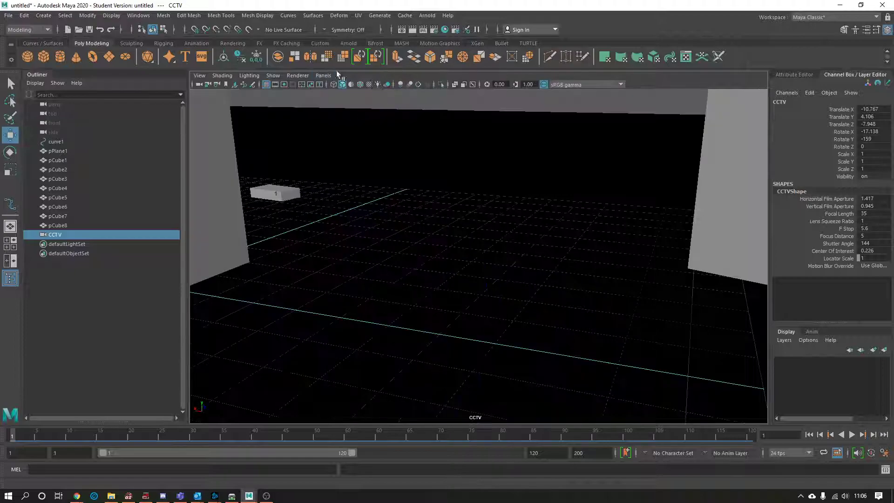
left_click(325, 76)
left_click(409, 216)
scroll(410, 221, "up", 5)
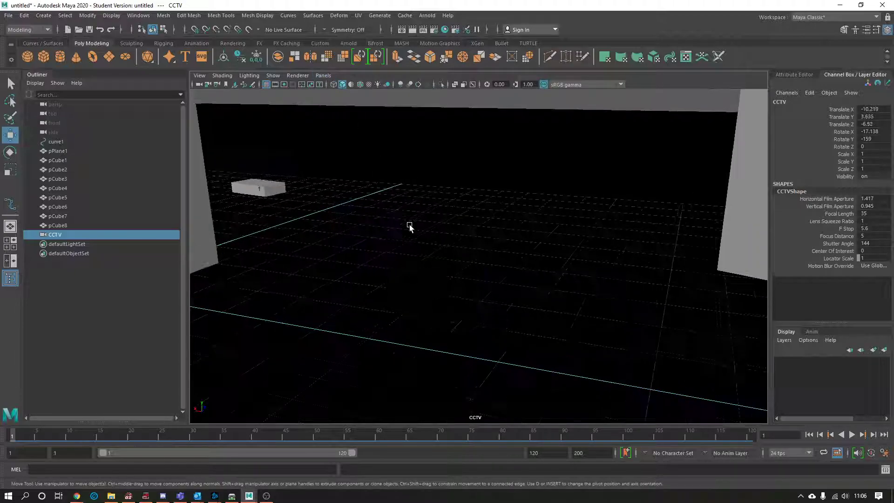
scroll(408, 215, "up", 2)
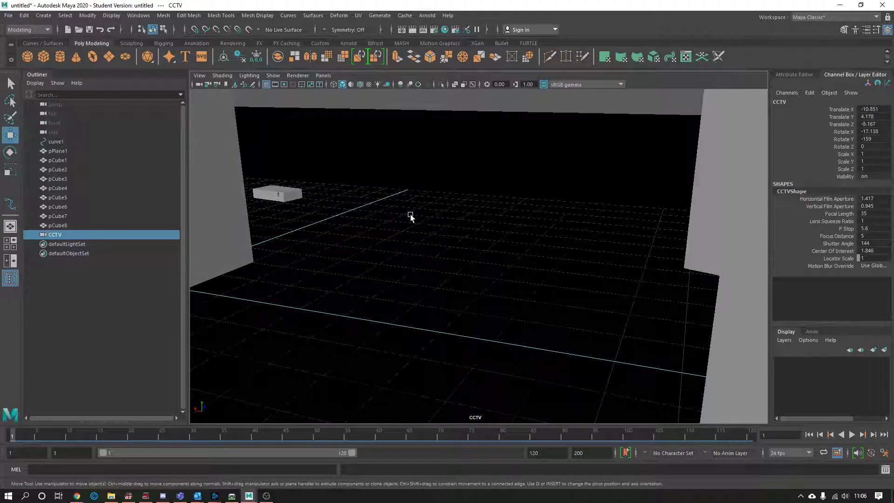
Return to the persp camera view and lock the CCTV camera's Translate, Rotate and Scale channels
left_click(323, 76)
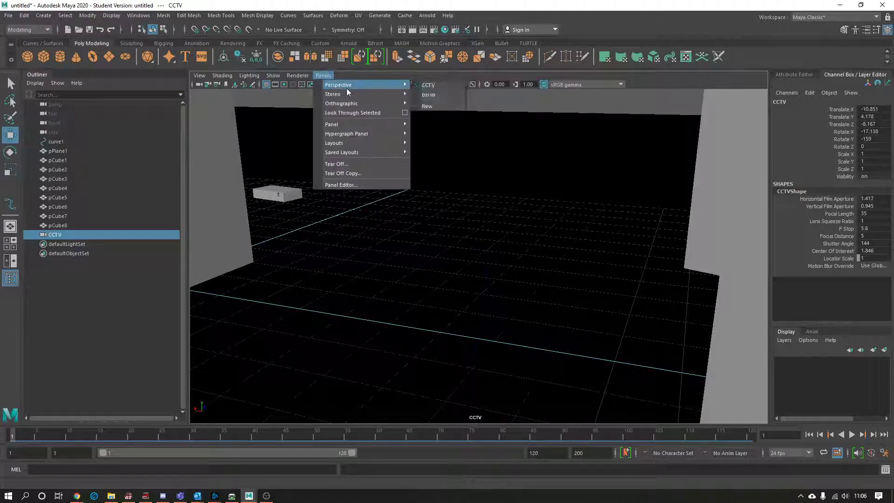
mouse_move(405, 84)
left_click(436, 87)
left_click_drag(425, 200, 512, 273, "alt")
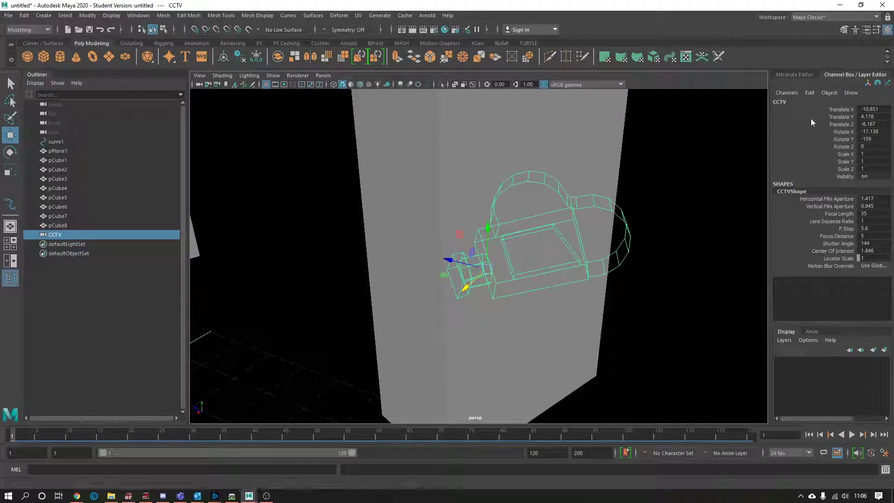
left_click(850, 111)
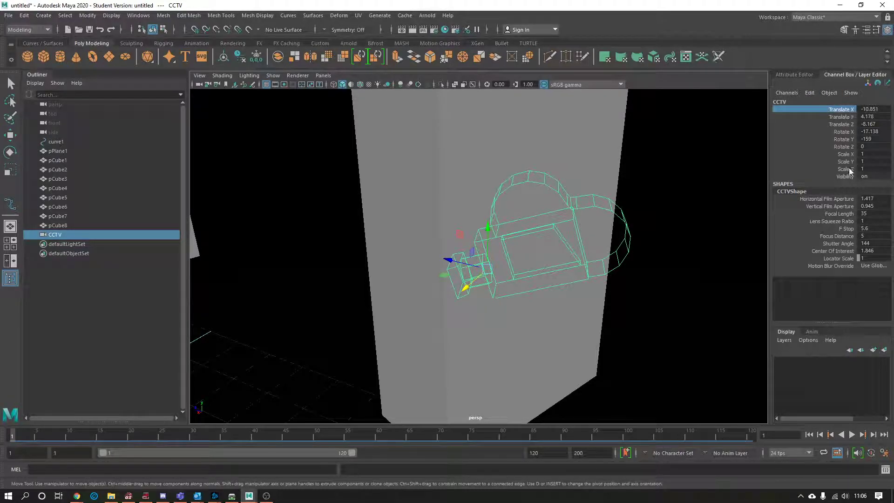
left_click(850, 169, "shift")
right_click(829, 129)
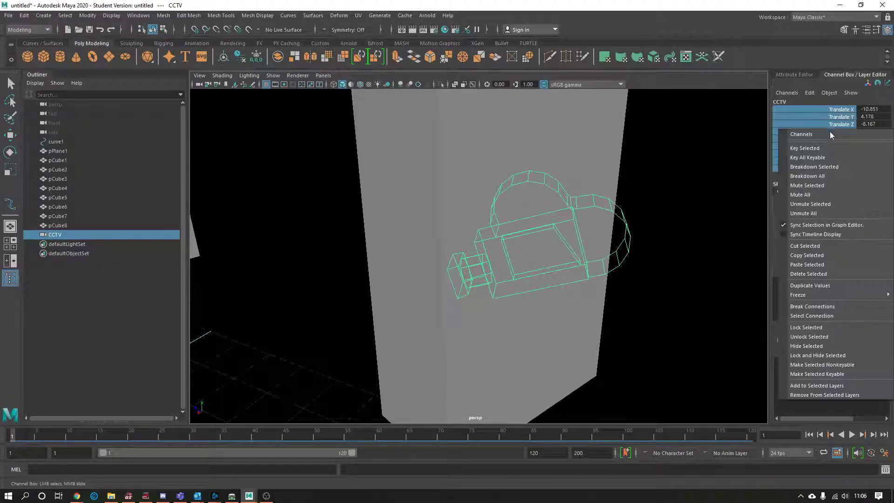
left_click(816, 328)
Try to move the locked CCTV camera with the Move tool
scroll(573, 219, "down", 5)
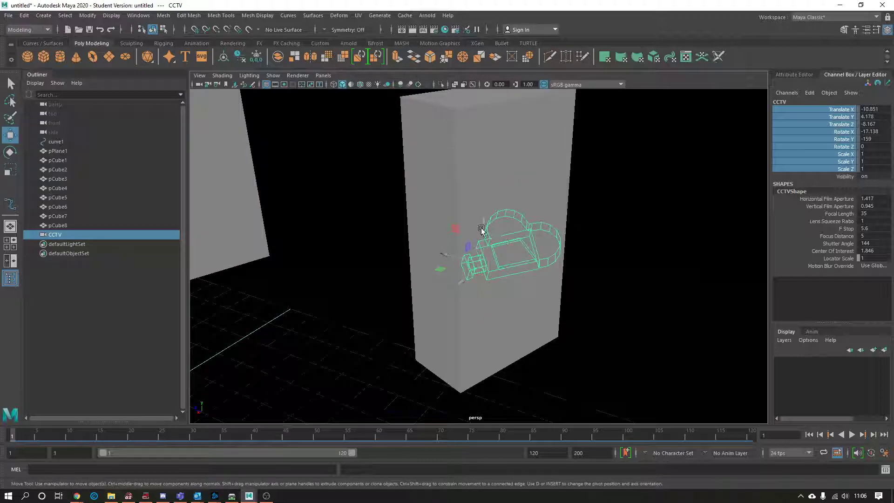
left_click_drag(451, 234, 283, 340)
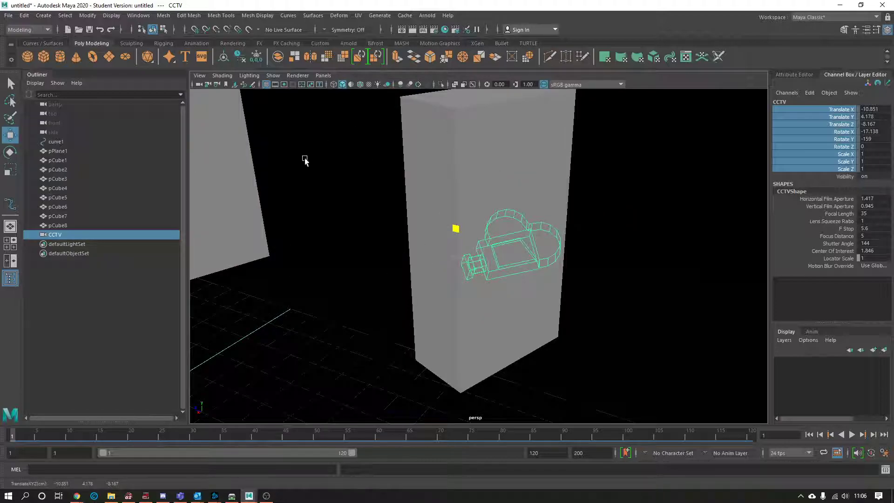
scroll(515, 230, "down", 6)
left_click_drag(514, 231, 401, 218, "alt")
scroll(423, 234, "up", 6)
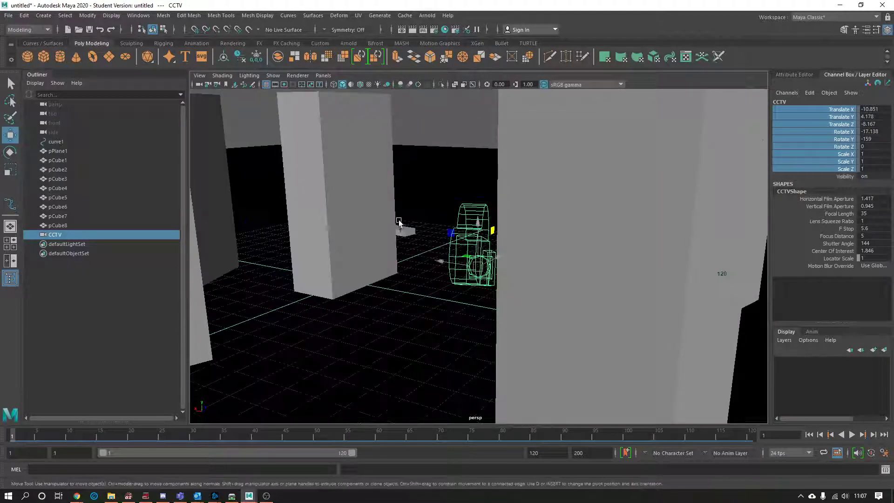
Select the small car box, check it through the CCTV camera, and return to the persp camera view
left_click(405, 231)
key("f")
left_click_drag(523, 296, 573, 269, "alt")
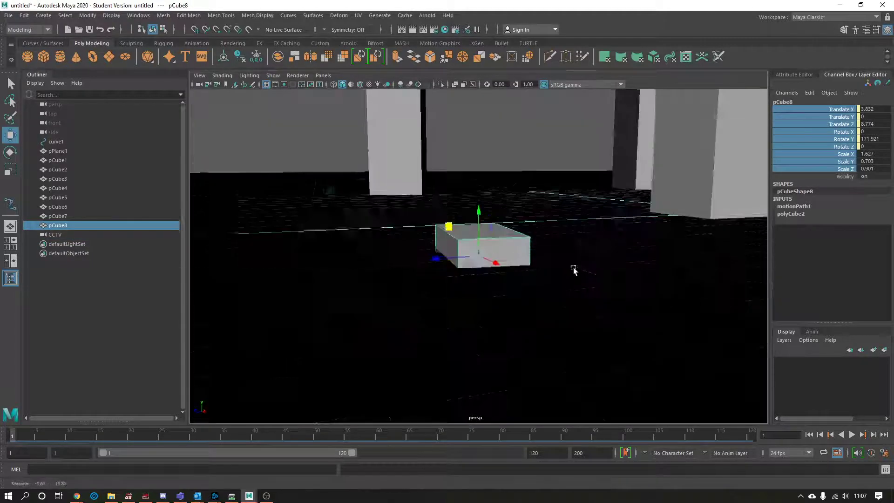
left_click(323, 76)
mouse_move(348, 84)
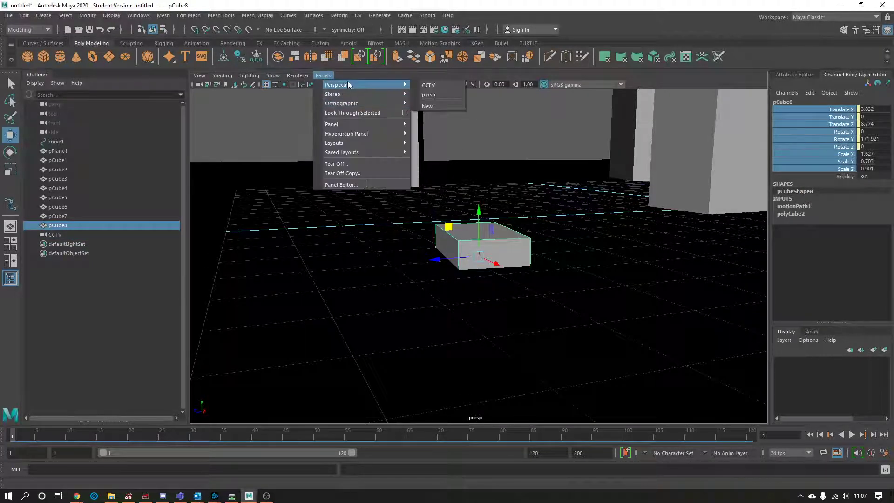
left_click(428, 85)
left_click(323, 76)
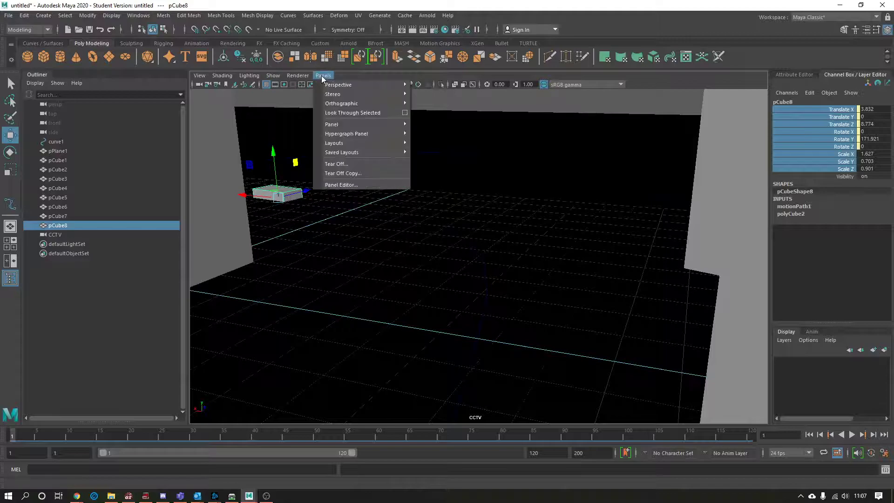
left_click(431, 94)
Frame the car box from behind and slightly above, and create a second camera from that view
key("f")
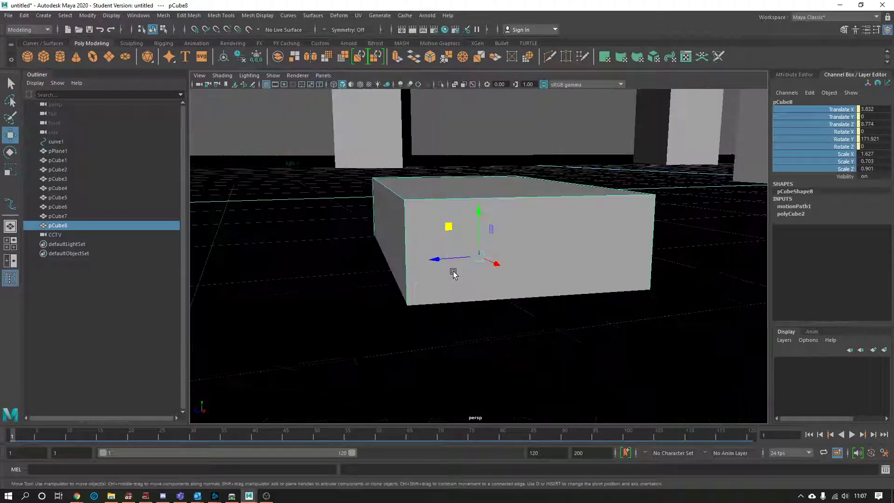
scroll(454, 274, "down", 4)
left_click_drag(454, 273, 439, 275, "alt")
middle_click_drag(459, 254, 457, 284, "alt")
left_click_drag(456, 283, 475, 268, "alt")
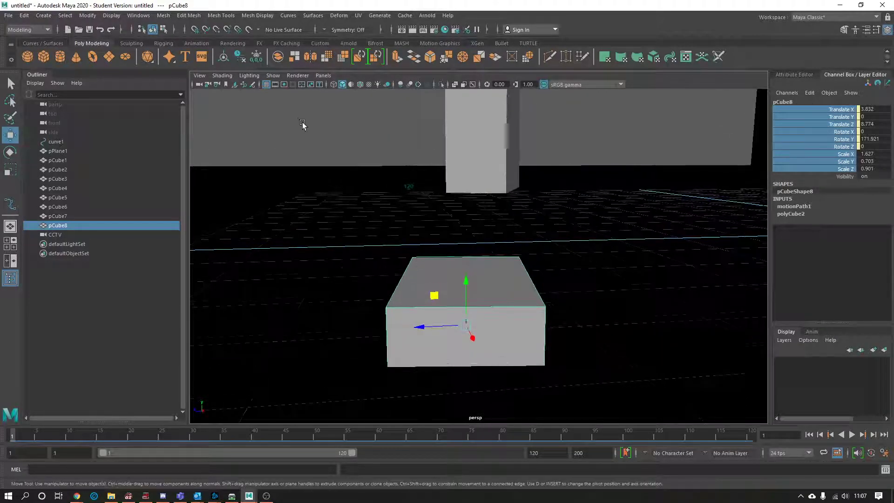
left_click(200, 75)
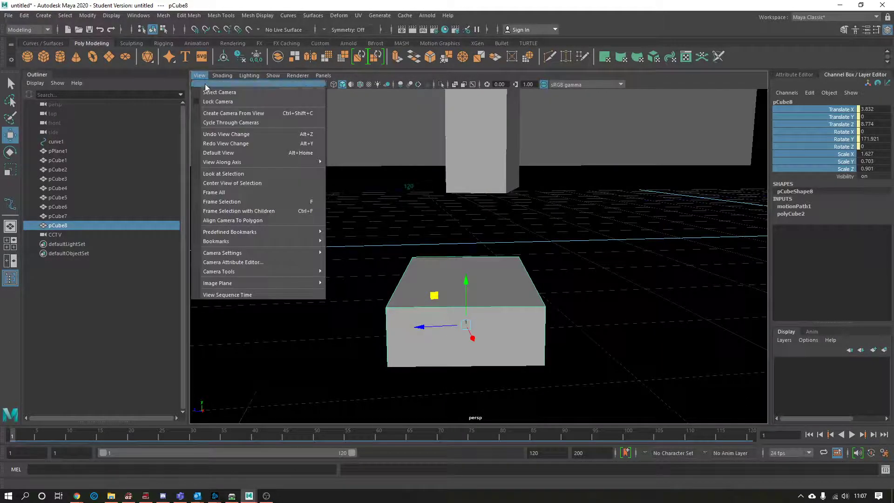
left_click(230, 113)
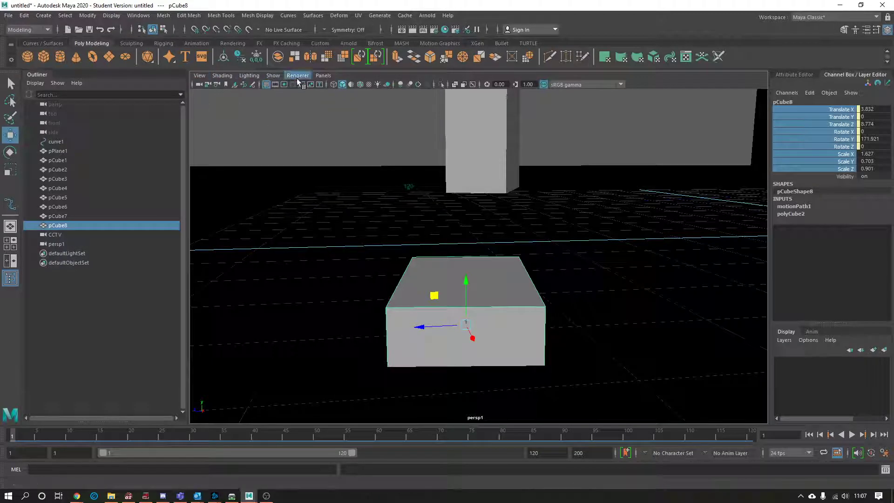
Return to the persp camera view and rename the second camera as Car_follow
left_click(323, 75)
mouse_move(349, 86)
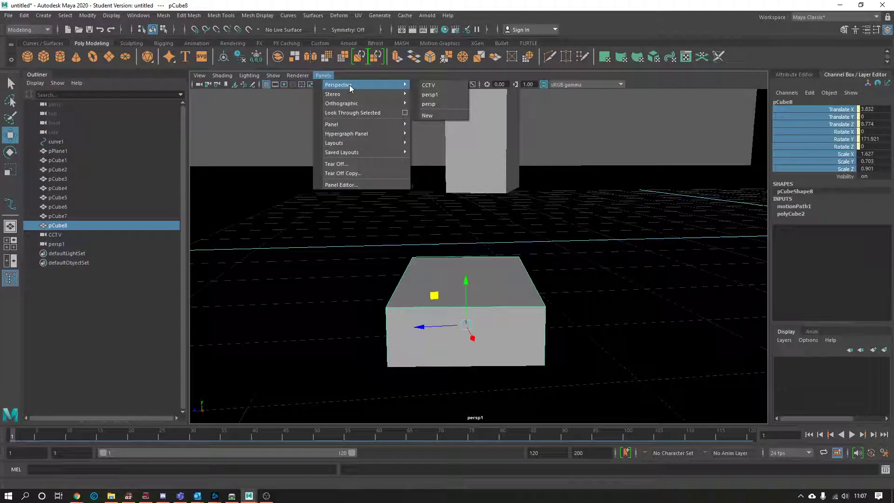
left_click(428, 104)
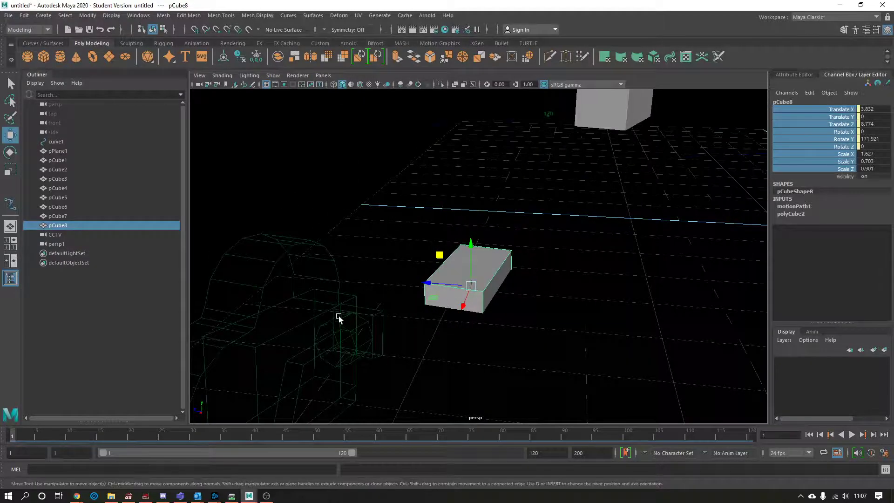
left_click(339, 318)
left_click(867, 30)
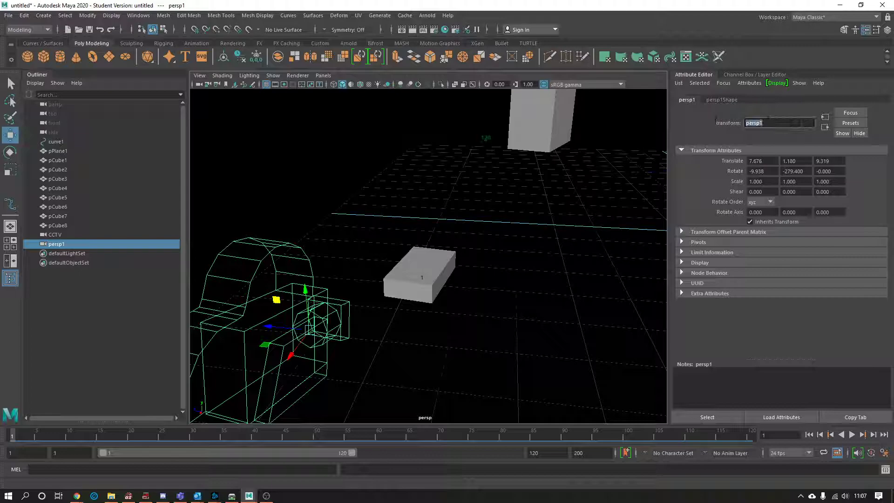
type("Car_follow")
key("Return")
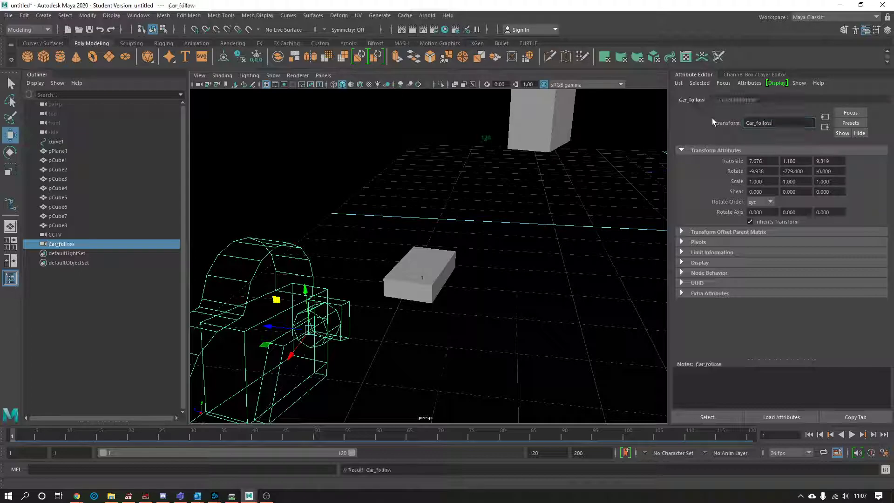
Select the car box plus the Car_follow camera, and parent-constrain the camera to the box using the Rigging menu set
left_click_drag(451, 283, 396, 302, "alt")
left_click(395, 280)
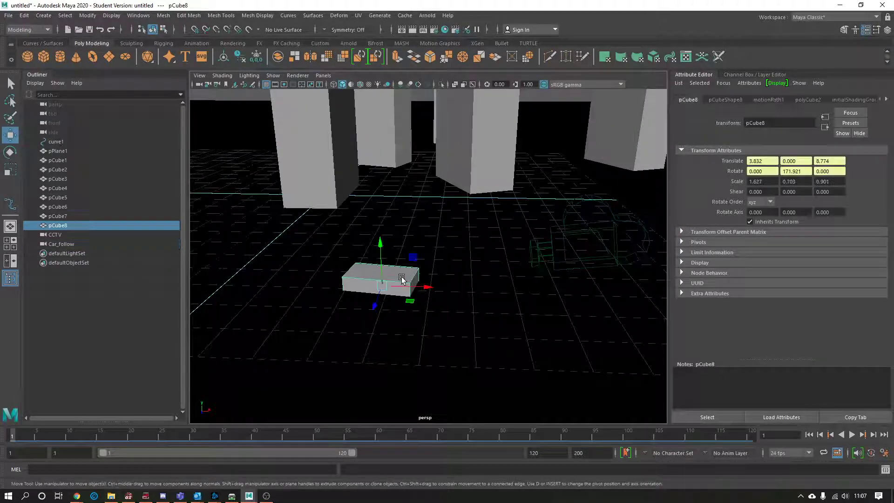
left_click(551, 243, "shift")
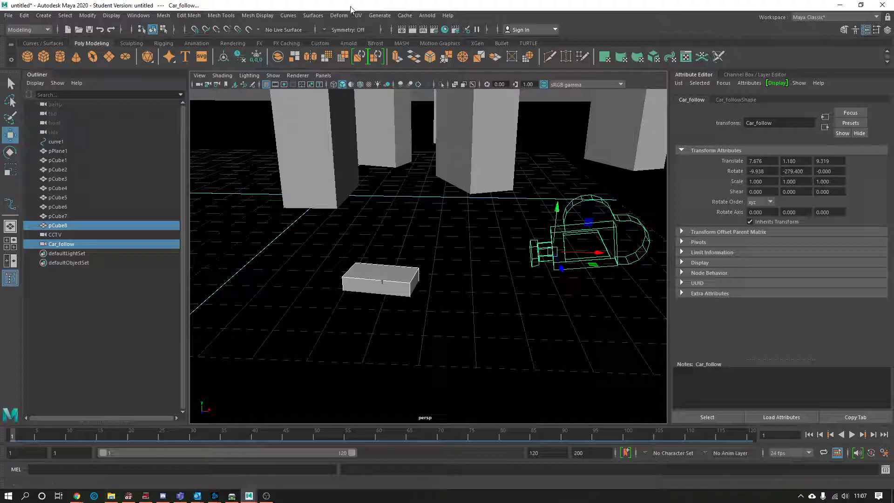
left_click(313, 15)
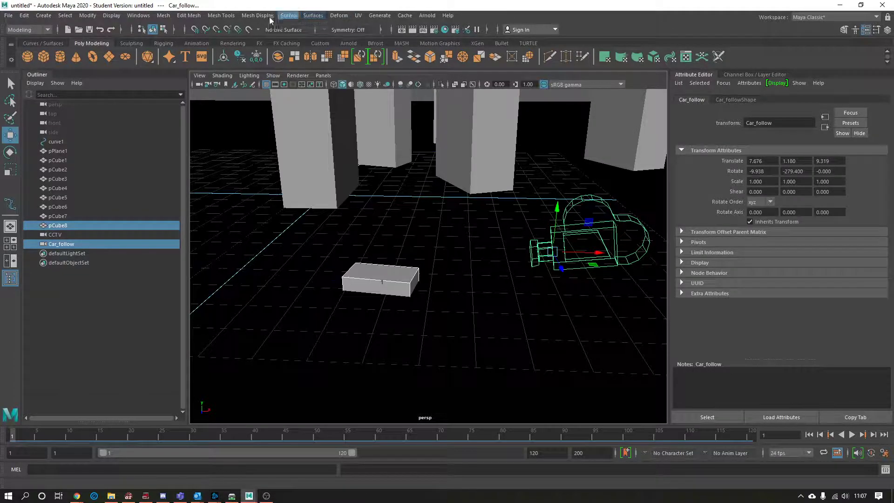
left_click(28, 30)
left_click(18, 49)
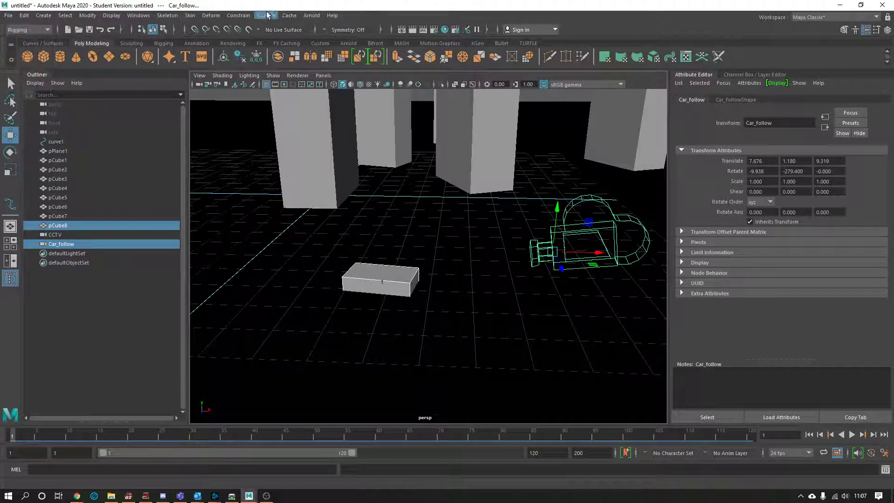
left_click(238, 15)
left_click(249, 39)
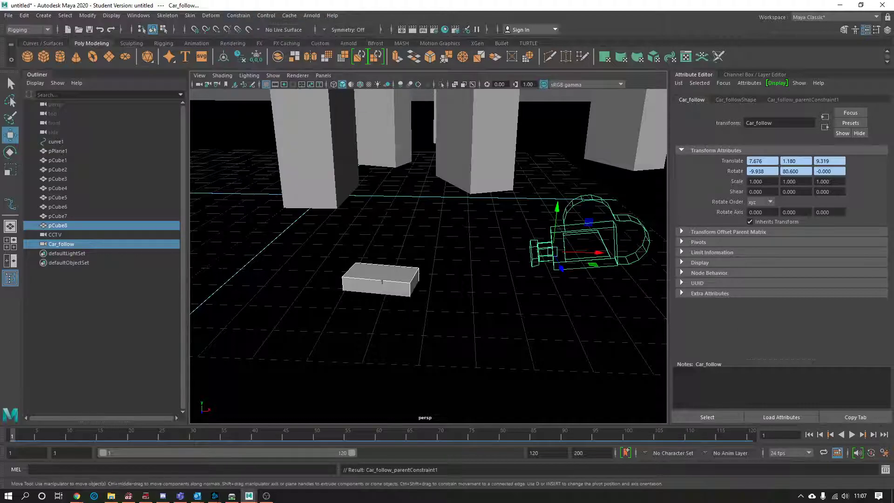
Play the animation to check that Car_follow tracks the car box, view the playback speed options, and rewind to the start
left_click(855, 435)
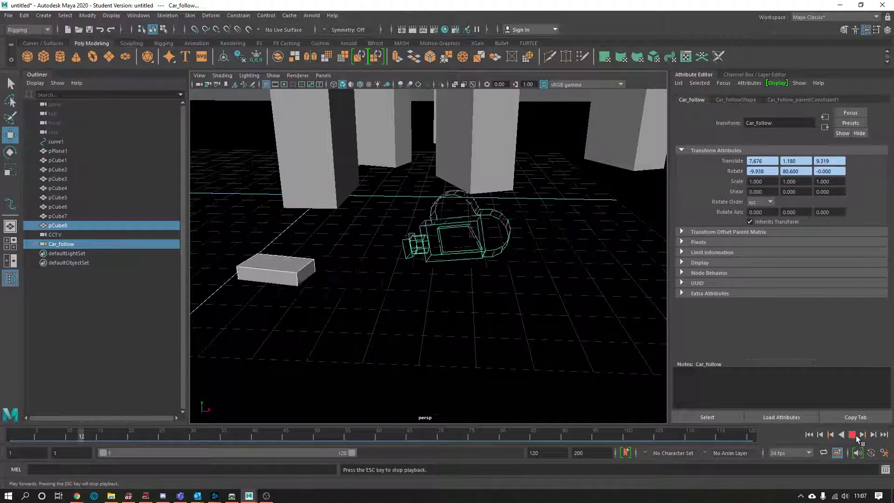
scroll(386, 308, "down", 5)
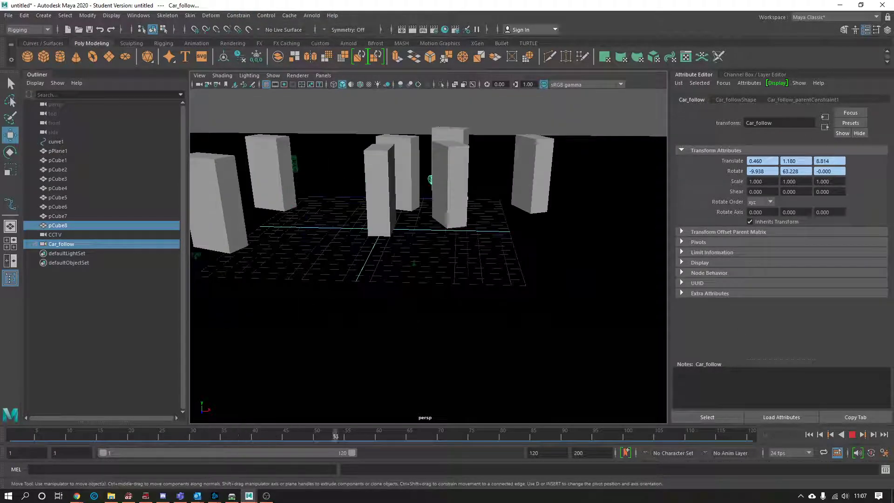
right_click(510, 435)
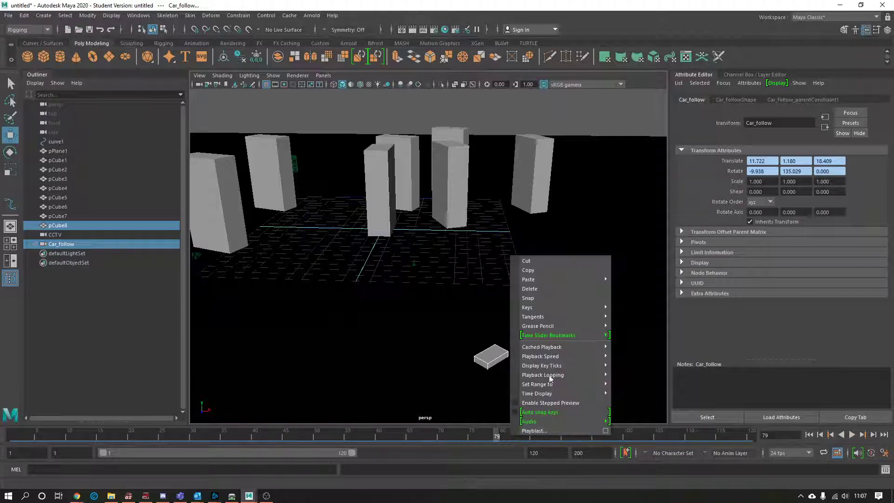
mouse_move(612, 357)
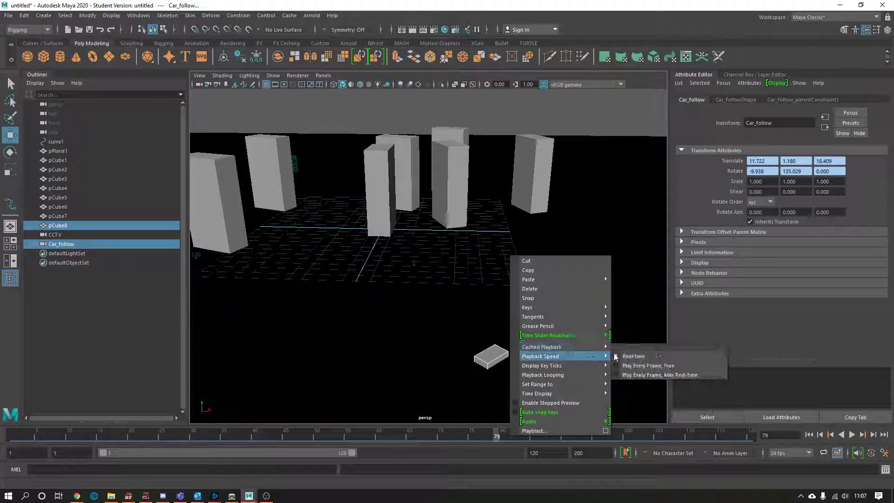
left_click(809, 435)
Show two views side by side with one looking through Car_follow, and play the animation to check it
key("space")
key("space")
left_click(13, 261)
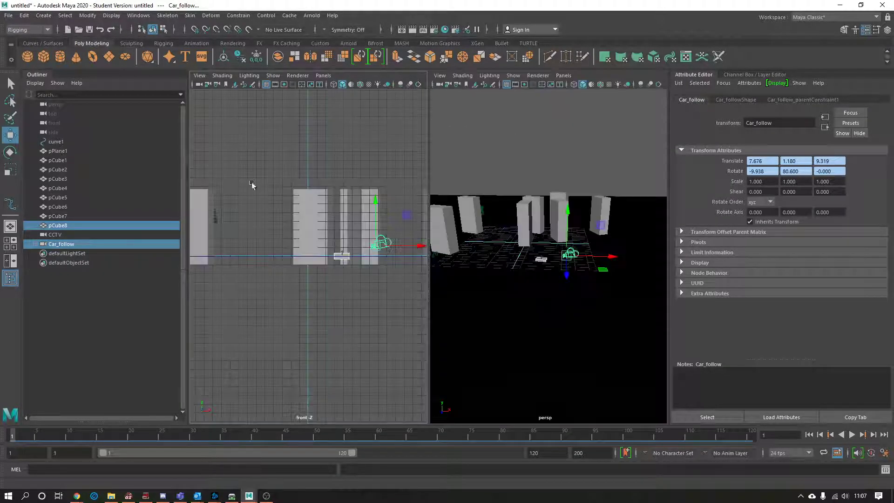
left_click(323, 75)
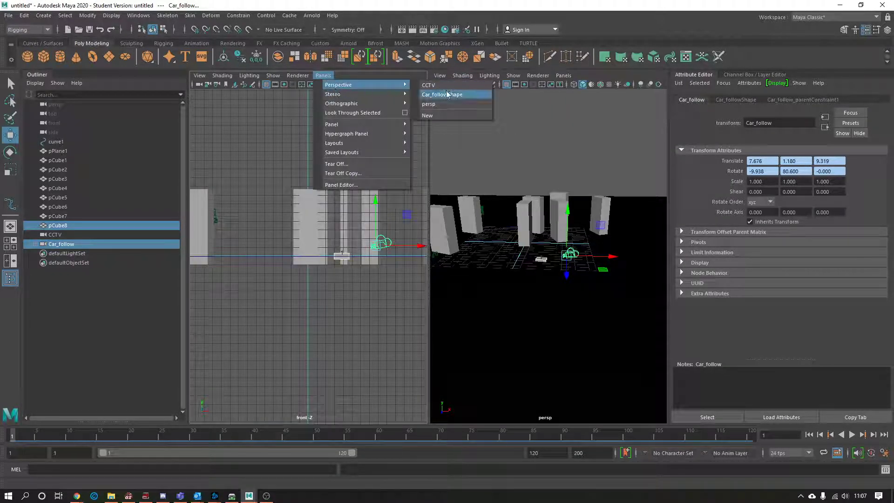
left_click(446, 94)
left_click(851, 434)
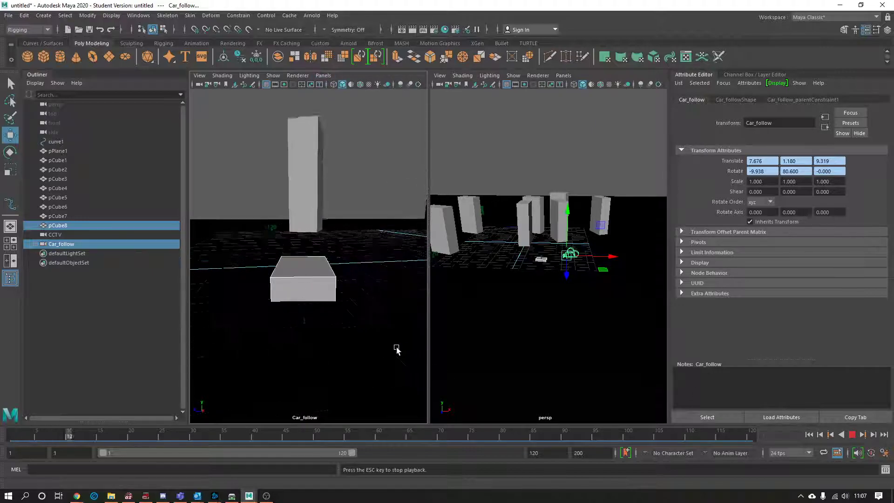
left_click(386, 352)
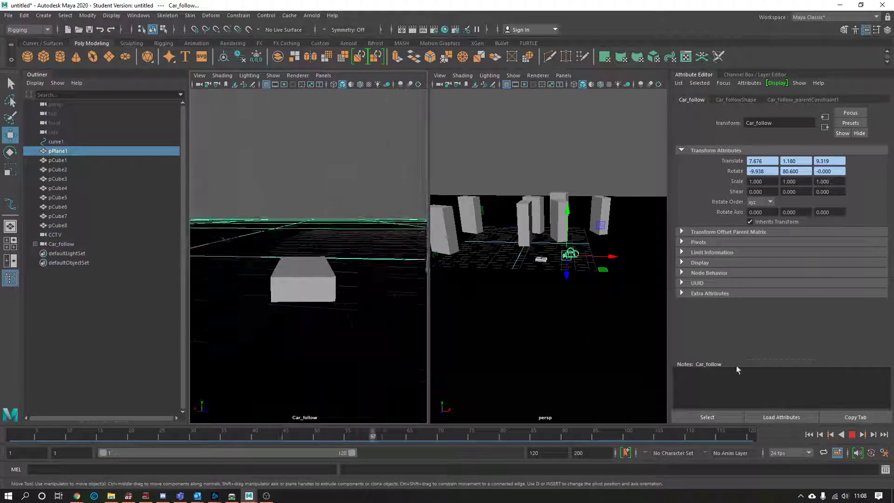
left_click(852, 434)
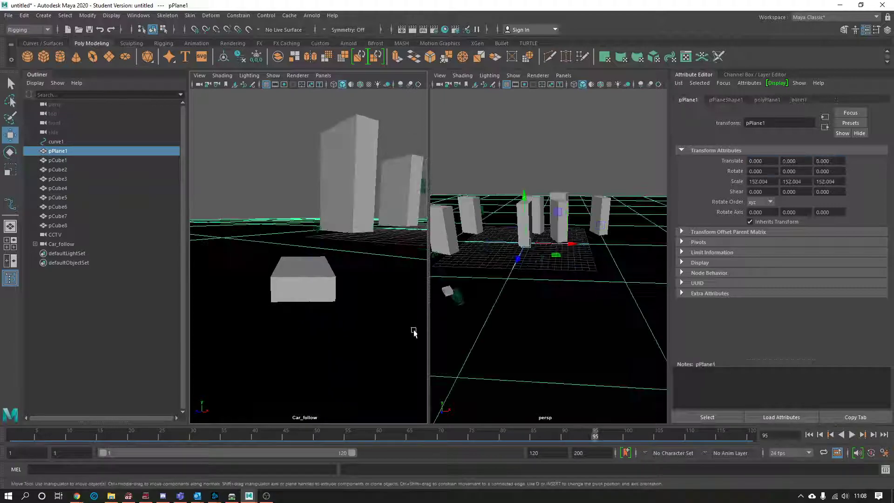
Return to frame 1, select the car box in a single persp view, and examine it from close behind and above
left_click_drag(211, 434, 10, 432)
key("space")
scroll(521, 278, "up", 4)
left_click_drag(516, 283, 347, 271, "alt")
left_click(441, 286)
key("f")
scroll(395, 196, "up", 8)
middle_click_drag(407, 203, 397, 301, "alt")
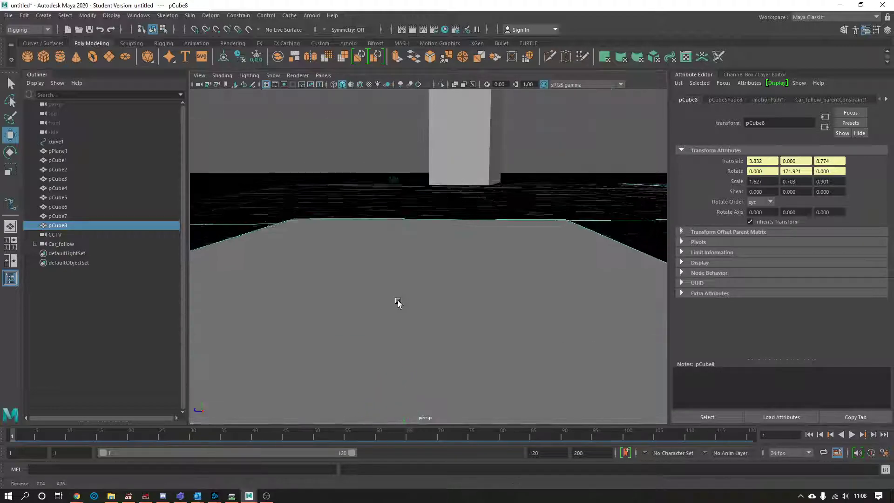
scroll(414, 287, "up", 2)
left_click_drag(415, 287, 447, 305, "alt")
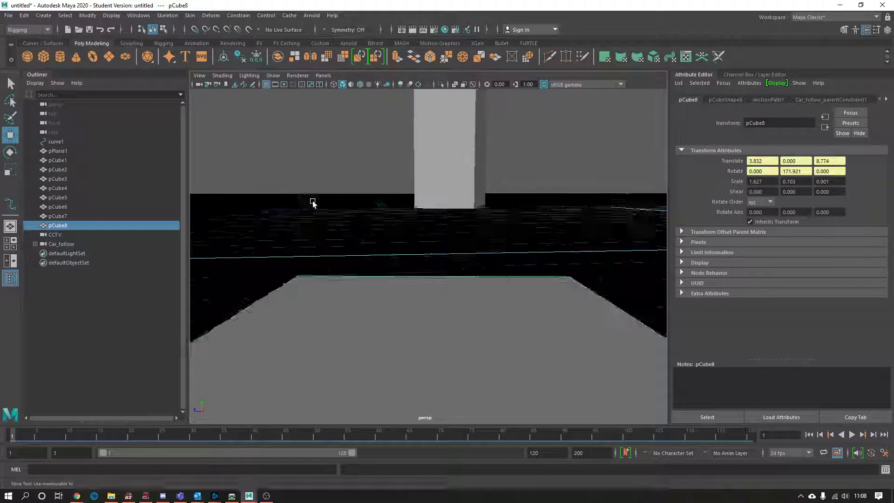
scroll(305, 198, "down", 6)
left_click_drag(305, 197, 508, 298, "alt")
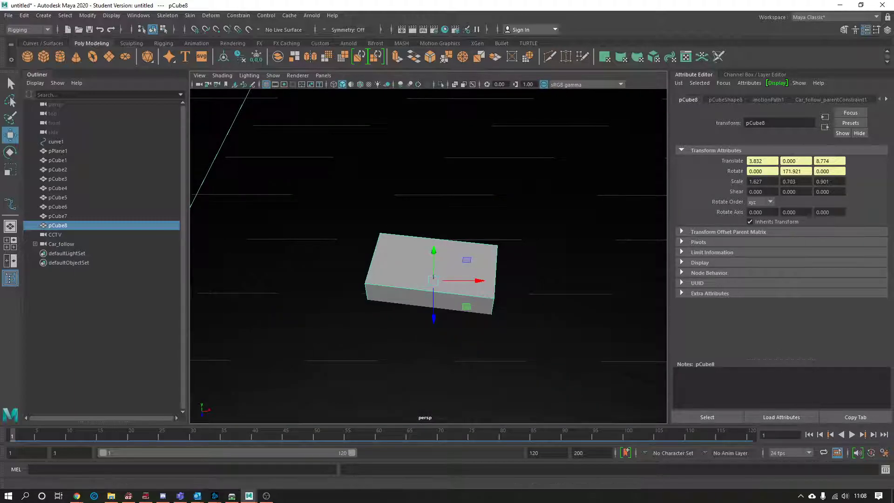
Create a third camera and move it from the origin onto the car box
left_click(43, 15)
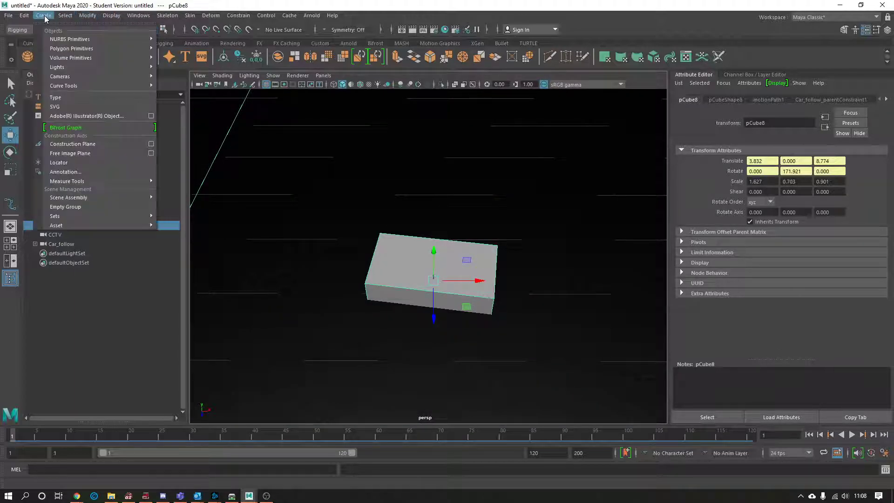
mouse_move(97, 76)
left_click(192, 85)
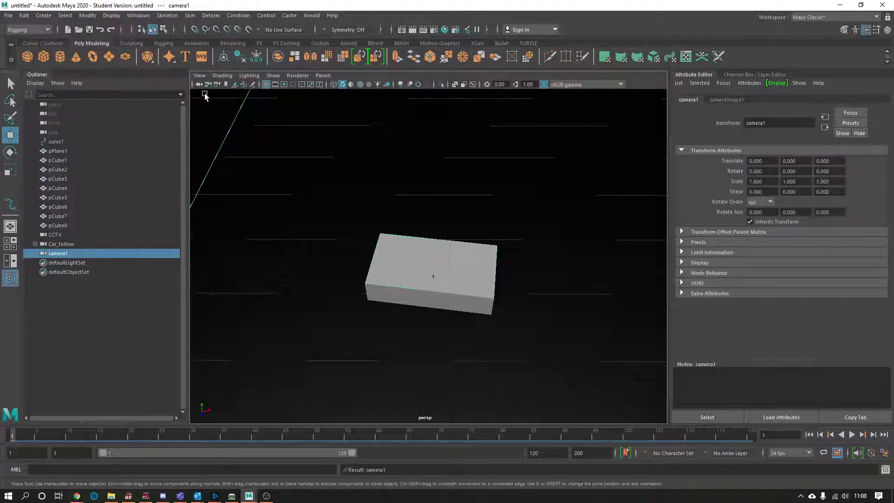
left_click_drag(410, 227, 442, 266, "alt")
left_click_drag(401, 162, 503, 272)
scroll(453, 275, "up", 5)
key("e")
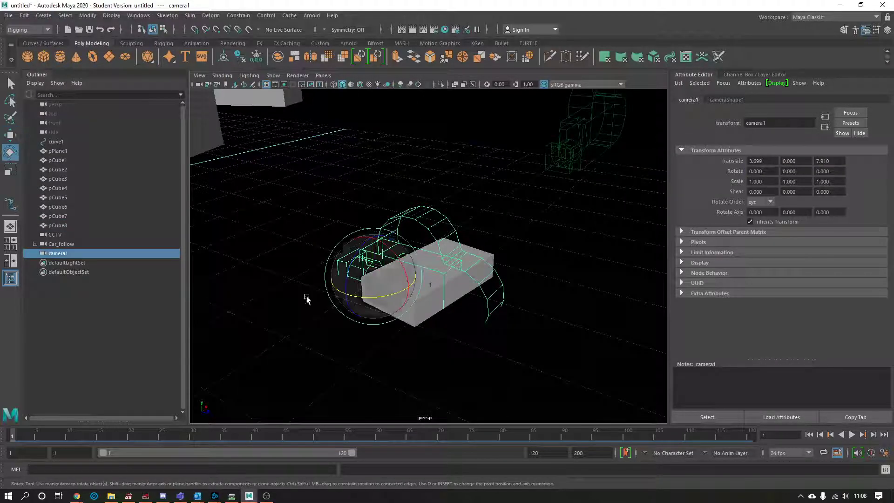
Show two views side by side and look through camera1 in the front view's pane
left_click(11, 263)
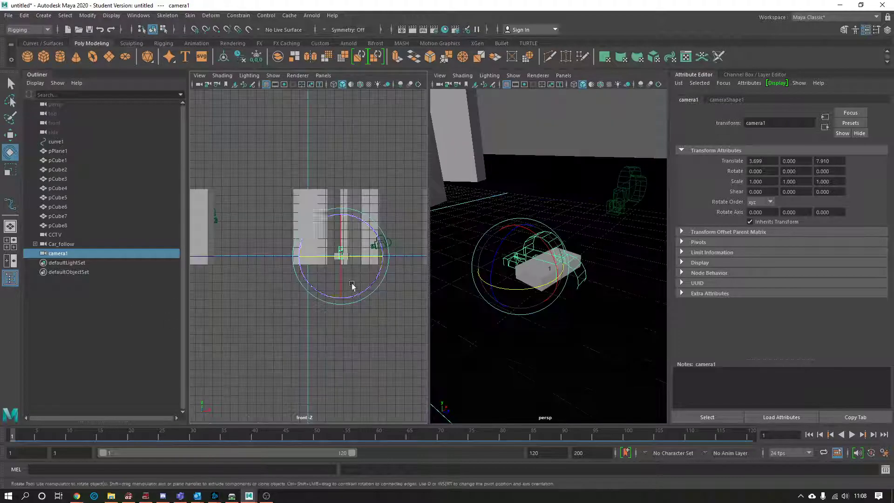
left_click(323, 75)
mouse_move(363, 84)
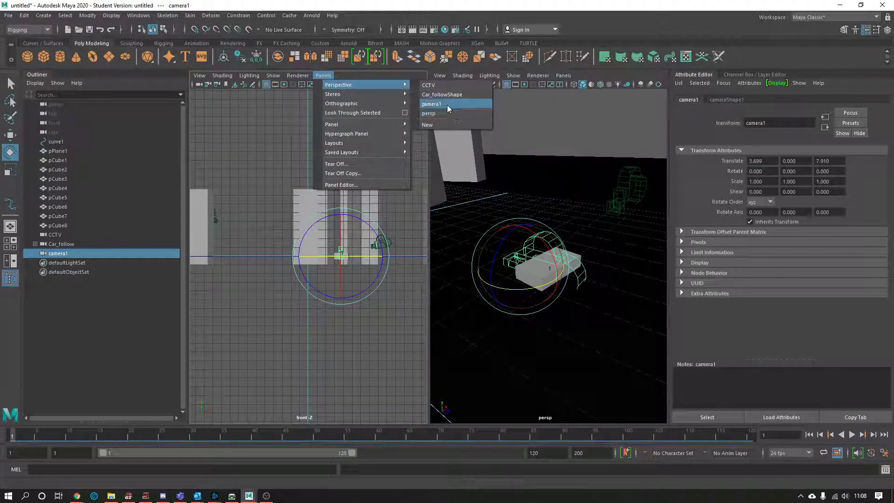
left_click(433, 104)
Reposition camera1 through its own view to just above the car box, looking forward along the road at driver height
left_click_drag(335, 298, 450, 309, "alt")
middle_click_drag(366, 289, 457, 309, "alt")
scroll(591, 201, "down", 4)
scroll(315, 310, "down", 2)
scroll(315, 310, "down", 2)
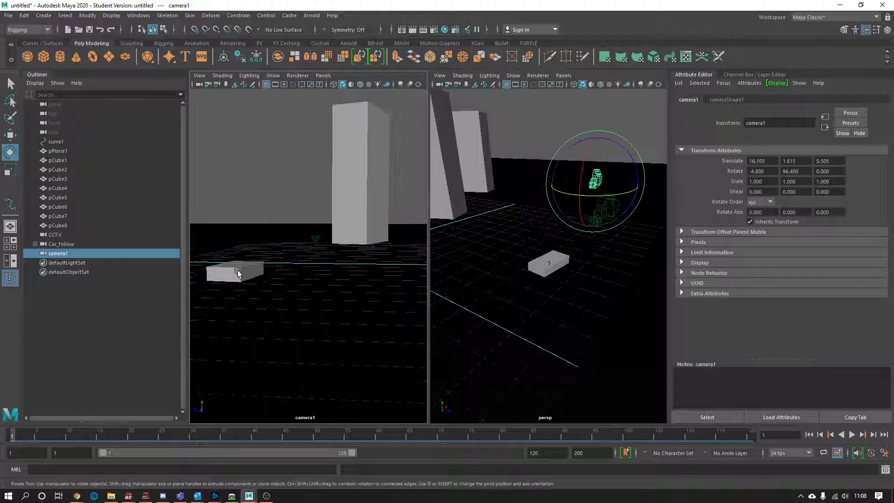
left_click(237, 275)
key("f")
left_click_drag(326, 275, 351, 260, "alt")
middle_click_drag(351, 259, 367, 326, "alt")
scroll(367, 355, "up", 3)
left_click_drag(368, 355, 327, 299, "alt")
Select the car box plus camera1 in the persp view, and parent-constrain the camera to the box
key("f")
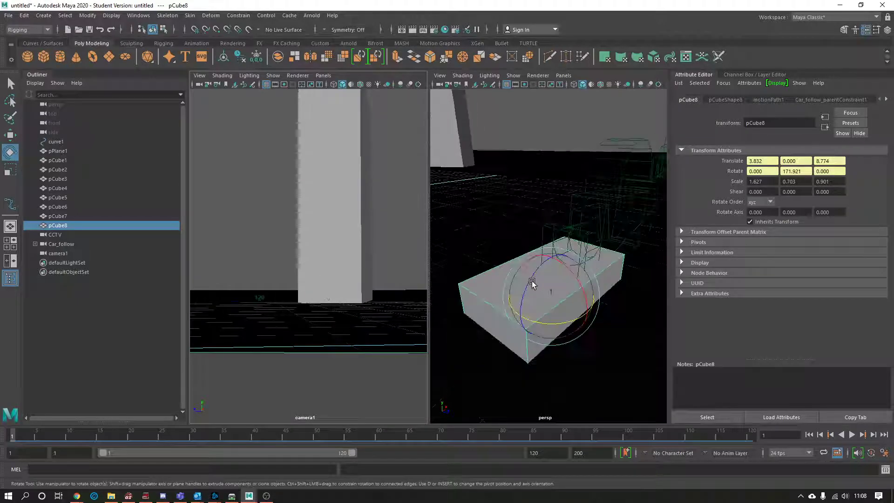
left_click(603, 219, "shift")
left_click(208, 16)
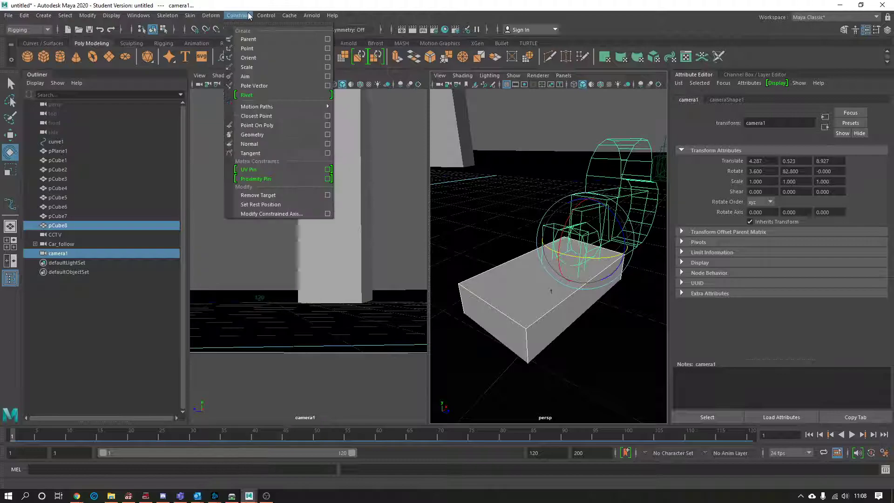
left_click(255, 36)
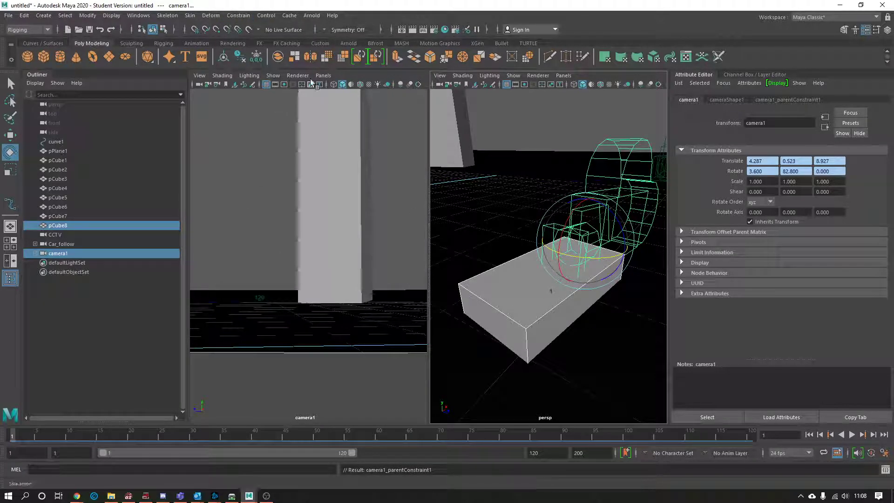
Play the animation and check camera1's motion with the car box, first in both views and then in the enlarged persp view
middle_click(372, 252)
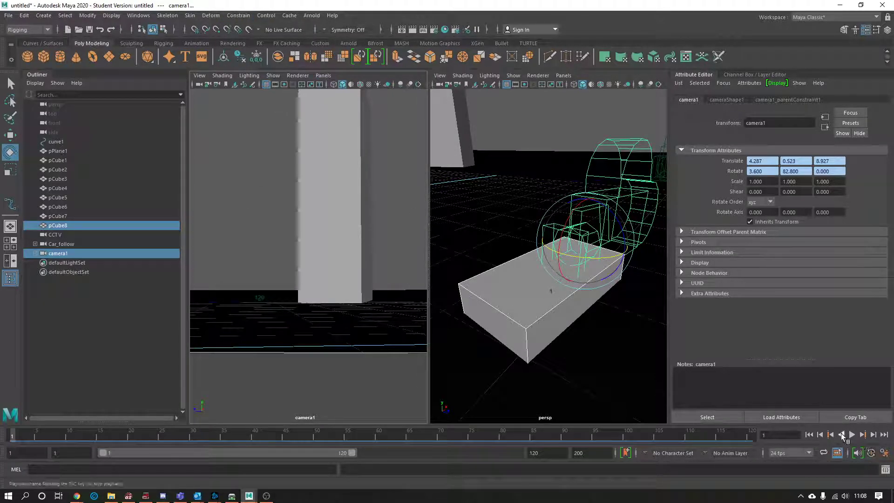
left_click(852, 435)
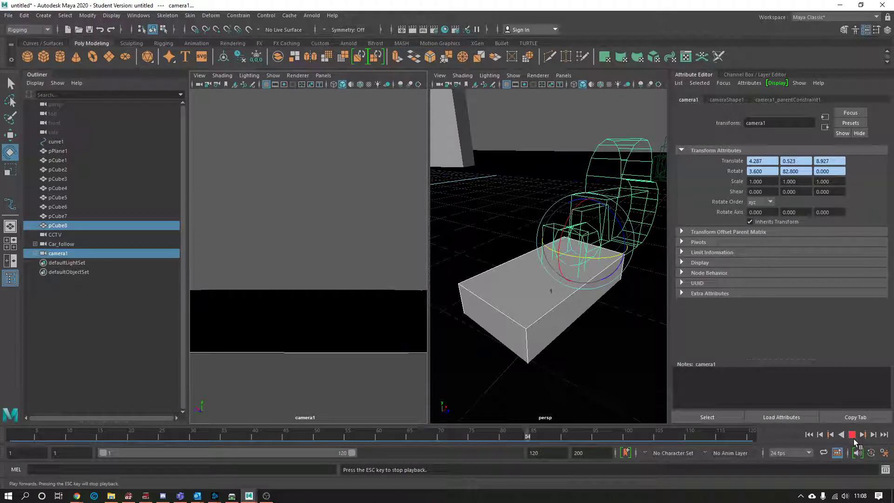
scroll(521, 311, "down", 5)
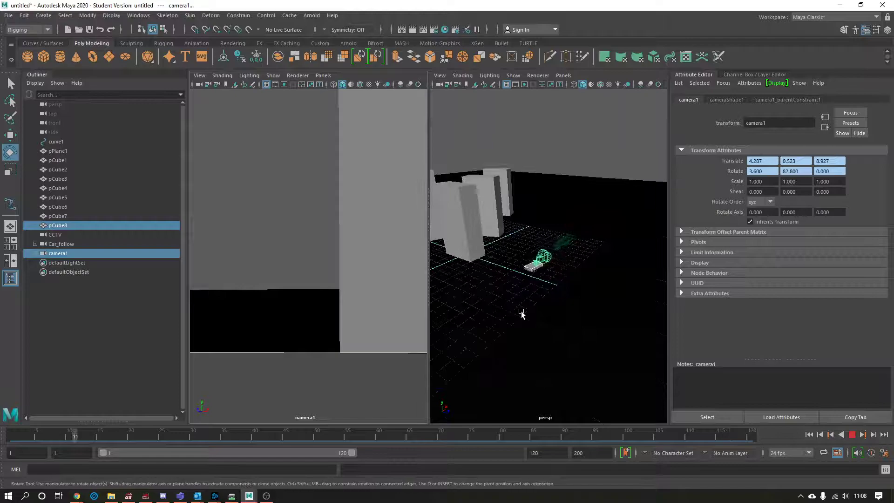
scroll(522, 314, "down", 6)
scroll(531, 320, "up", 5)
left_click_drag(537, 323, 510, 341, "alt")
key("space")
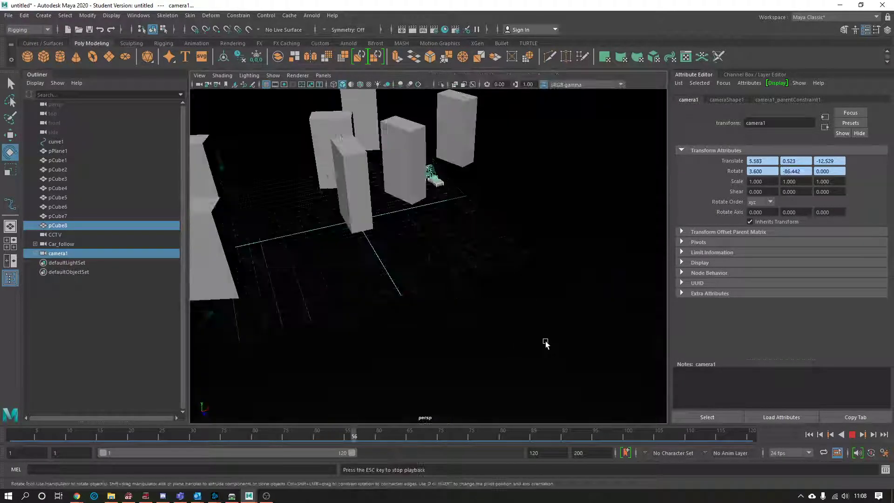
scroll(465, 320, "down", 3)
middle_click_drag(473, 318, 523, 290, "alt")
left_click(851, 434)
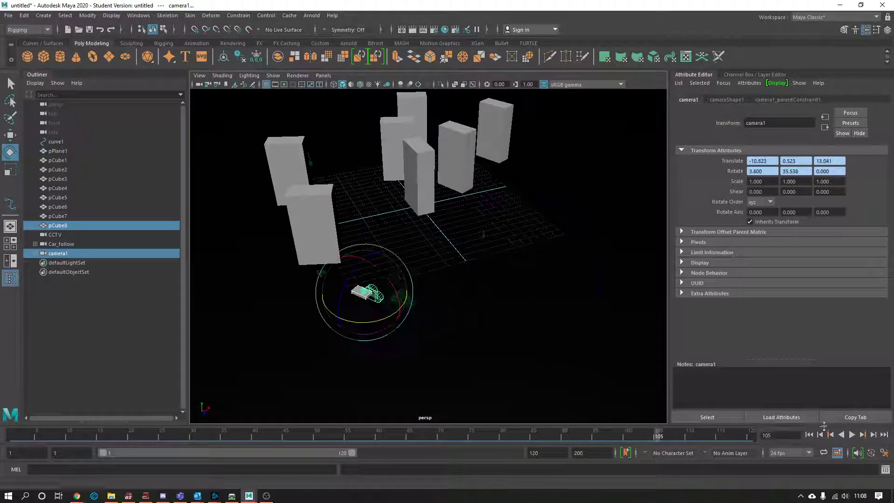
left_click_drag(465, 308, 400, 325, "alt")
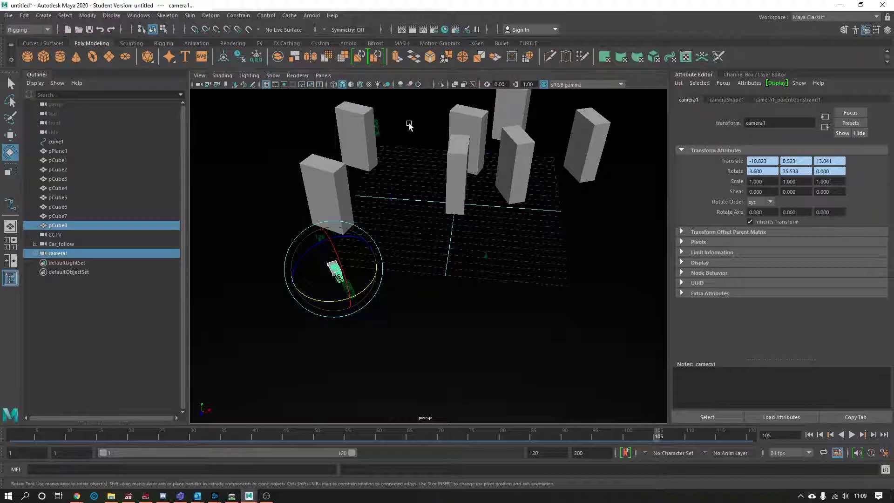
Look through the CCTV camera and scrub the animation to frame 31 to check its shot of the car
left_click(323, 76)
mouse_move(360, 88)
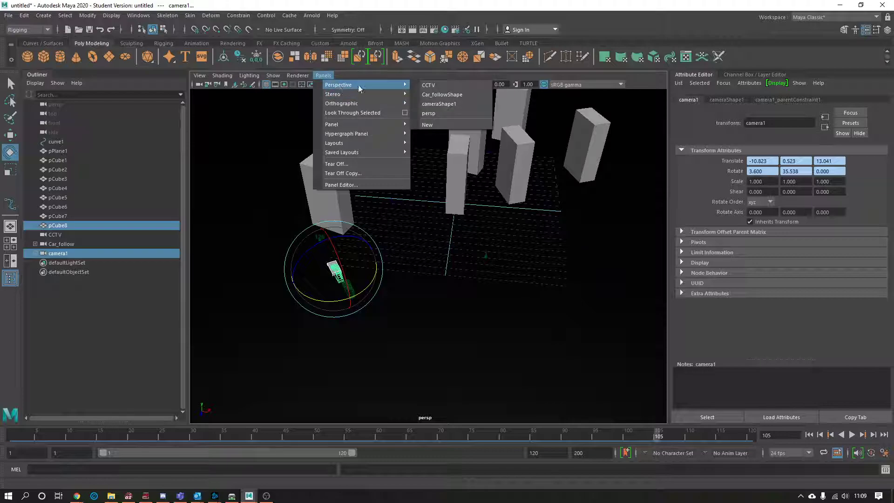
left_click(453, 87)
left_click_drag(19, 431, 197, 449)
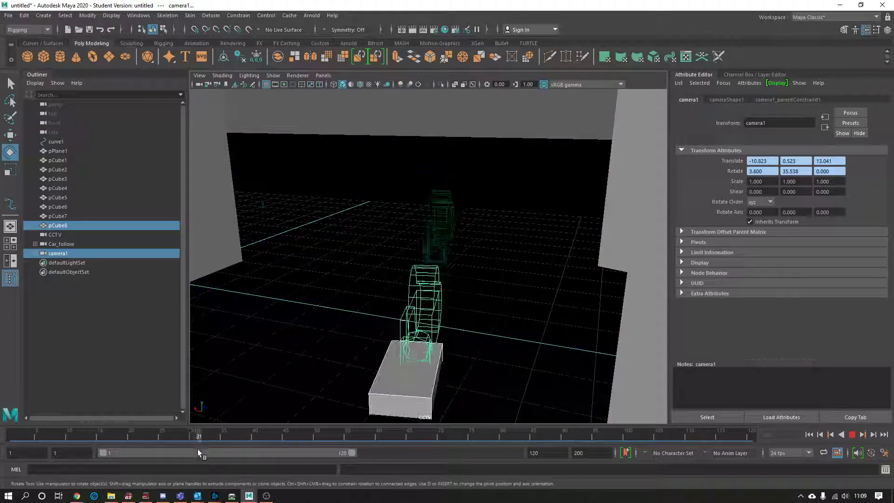
Switch the view to the Car_follow camera to check its framing of the car box
left_click(323, 75)
mouse_move(354, 84)
left_click(455, 96)
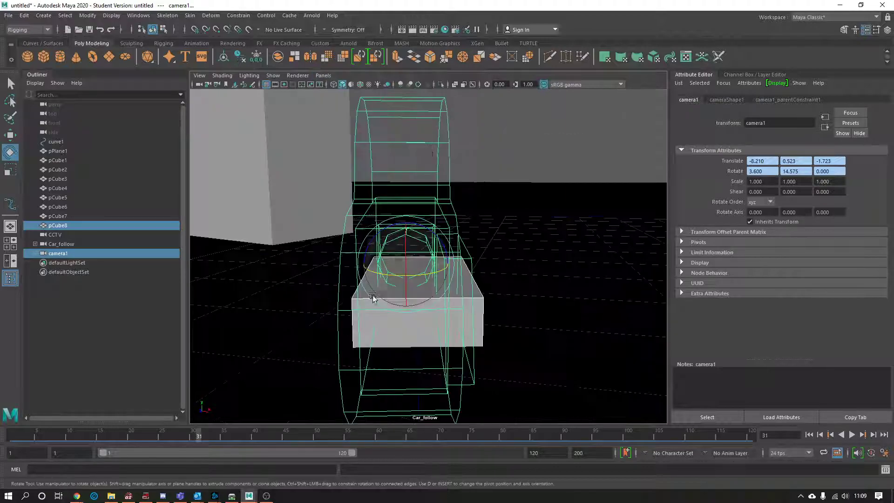
Return the animation to frame 1 and switch from Car_follow back to the persp view to see the car box
left_click_drag(119, 432, 11, 437)
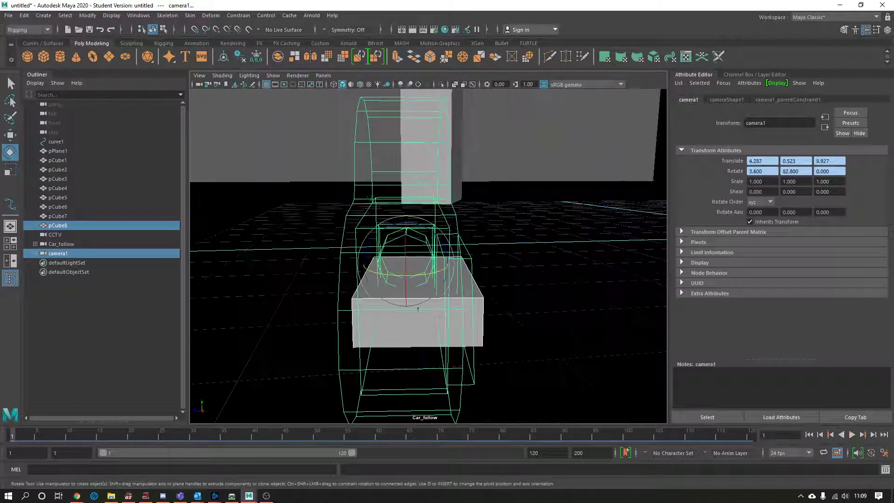
left_click(331, 75)
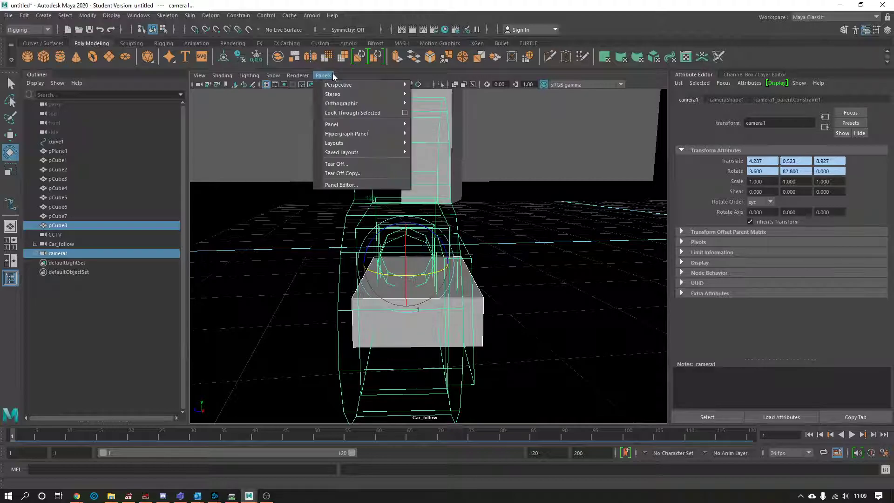
mouse_move(339, 87)
left_click(429, 114)
scroll(421, 185, "down", 5)
left_click_drag(421, 186, 461, 249, "alt")
scroll(475, 238, "up", 5)
scroll(460, 249, "up", 5)
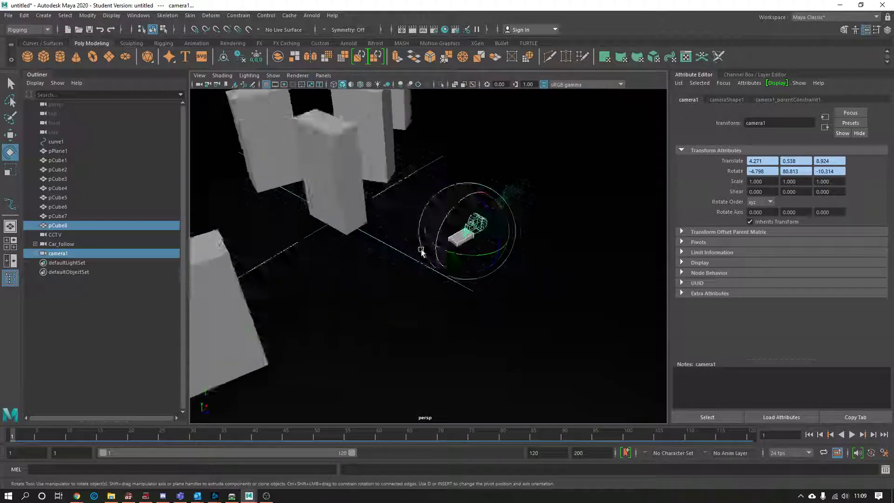
Examine the car box, its cameras and the surrounding buildings in the persp view to find a spot for another camera
left_click(323, 75)
mouse_move(335, 86)
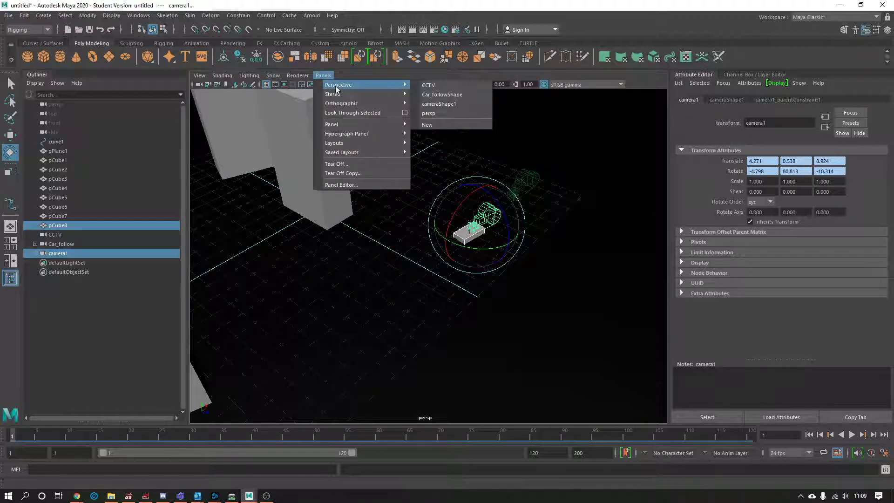
left_click(460, 114)
scroll(464, 265, "down", 5)
left_click_drag(464, 264, 537, 287, "alt")
scroll(445, 262, "up", 6)
left_click(383, 261)
key("f")
scroll(396, 262, "down", 5)
scroll(466, 244, "up", 10)
scroll(536, 288, "up", 4)
middle_click_drag(537, 288, 391, 247, "alt")
scroll(478, 279, "down", 3)
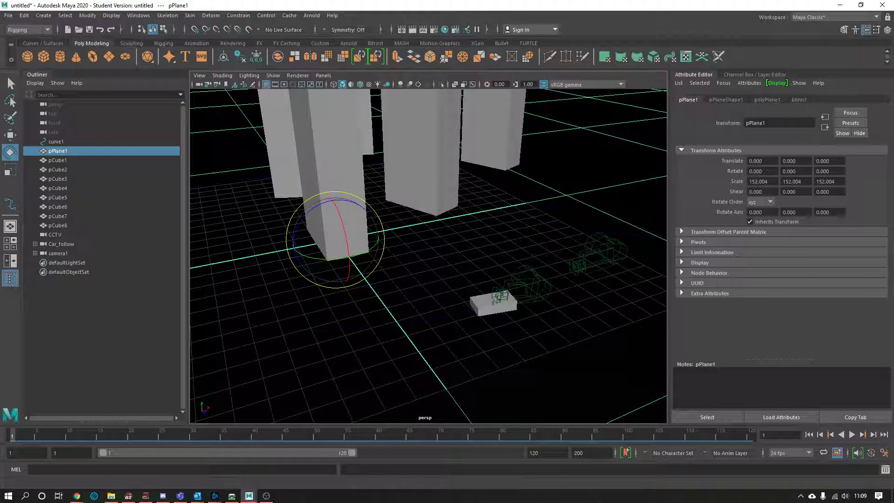
scroll(399, 348, "down", 6)
left_click_drag(399, 348, 429, 331, "alt")
scroll(365, 294, "up", 5)
left_click_drag(365, 293, 503, 315, "alt")
scroll(446, 328, "down", 5)
scroll(446, 328, "up", 5)
left_click_drag(446, 327, 501, 275, "alt")
scroll(500, 276, "down", 5)
Create a new camera and move it along the ground from the origin to the open area outside the buildings
left_click(37, 15)
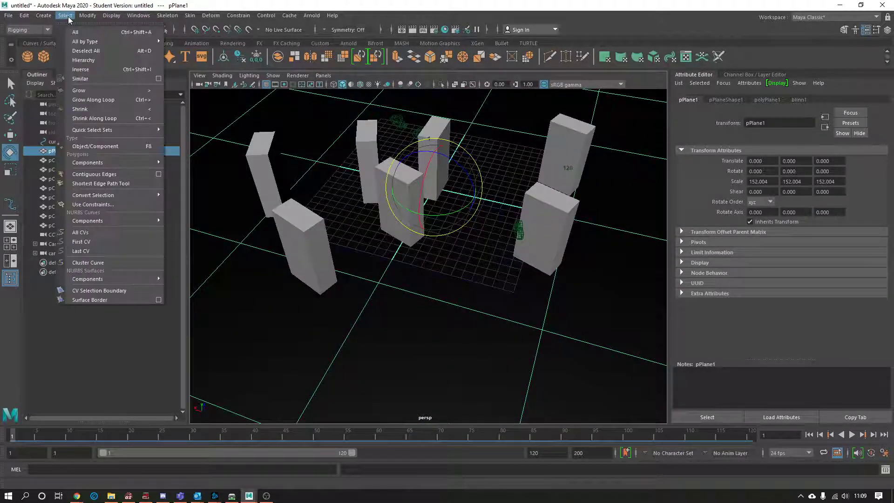
mouse_move(86, 80)
left_click(177, 77)
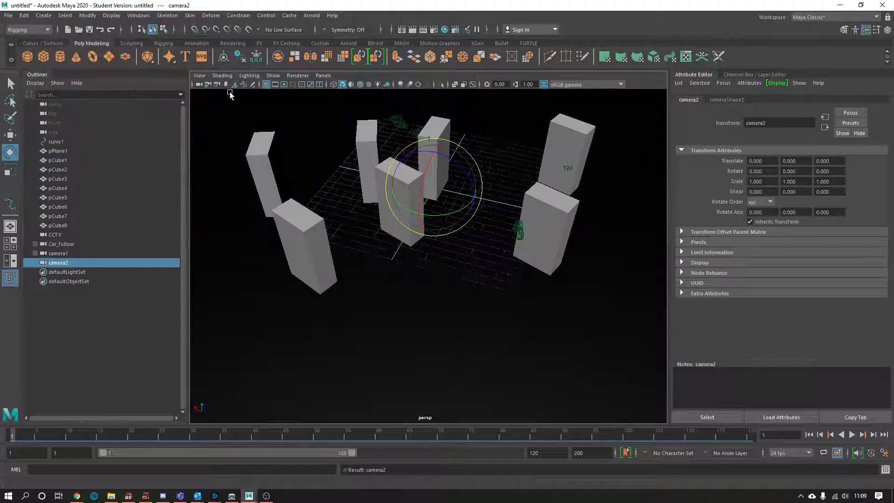
key("w")
left_click_drag(419, 173, 401, 278)
left_click_drag(399, 349, 493, 233, "alt")
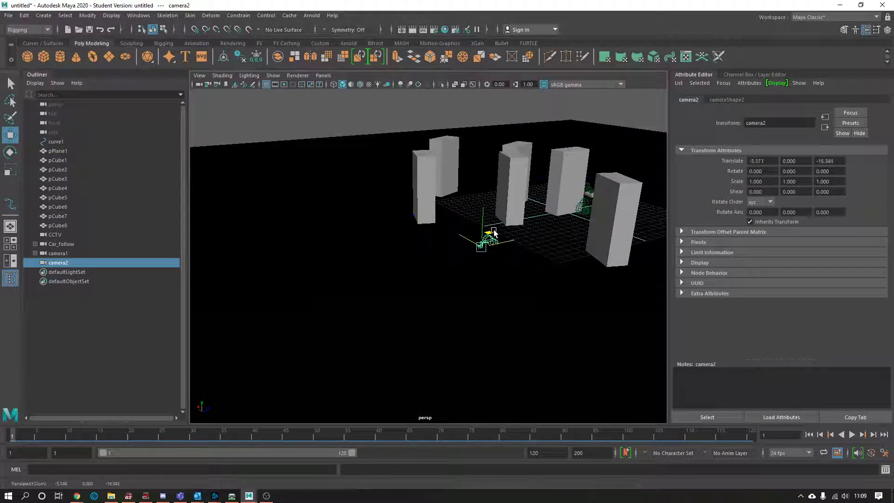
Rotate camera2 to about 207 degrees in Y and place it near X -9.4, Z -7.7 beside the building
key("e")
scroll(512, 226, "up", 3)
left_click_drag(580, 234, 714, 240)
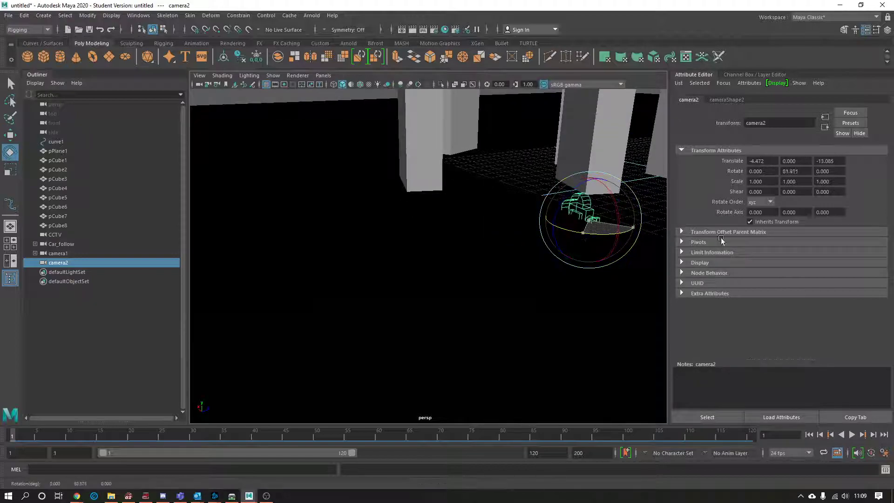
left_click_drag(667, 121, 484, 239)
key("w")
key("e")
left_click_drag(507, 281, 535, 278)
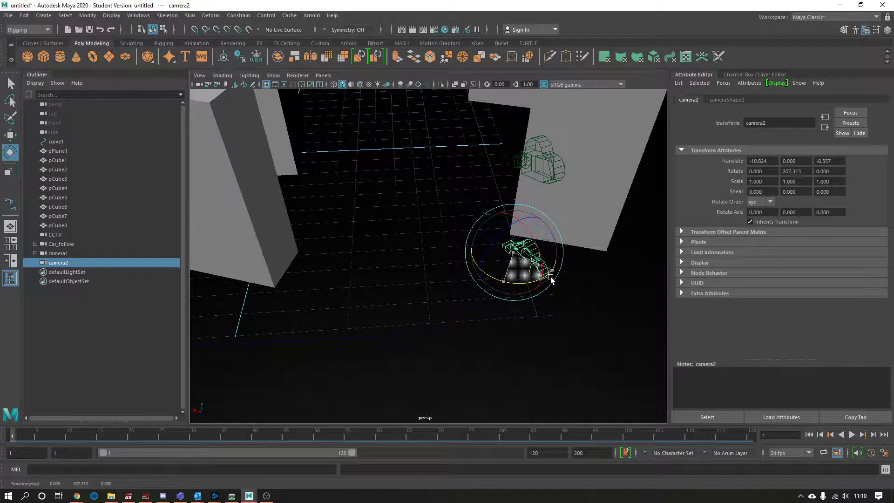
key("w")
left_click_drag(477, 237, 287, 44)
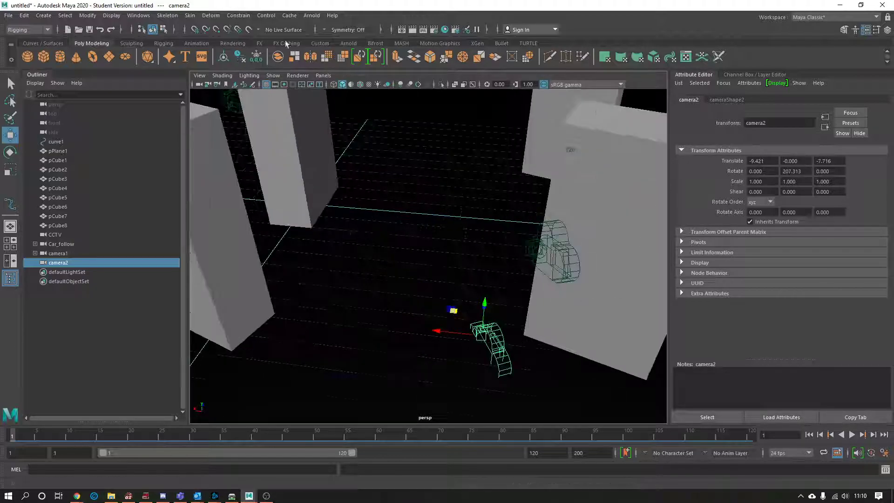
Show camera2's view and the persp view side by side, and raise camera2 to about 0.76 in Y
left_click(14, 261)
left_click(317, 75)
mouse_move(343, 84)
left_click(449, 111)
middle_click_drag(350, 245, 353, 320, "alt")
left_click_drag(647, 331, 570, 309, "alt")
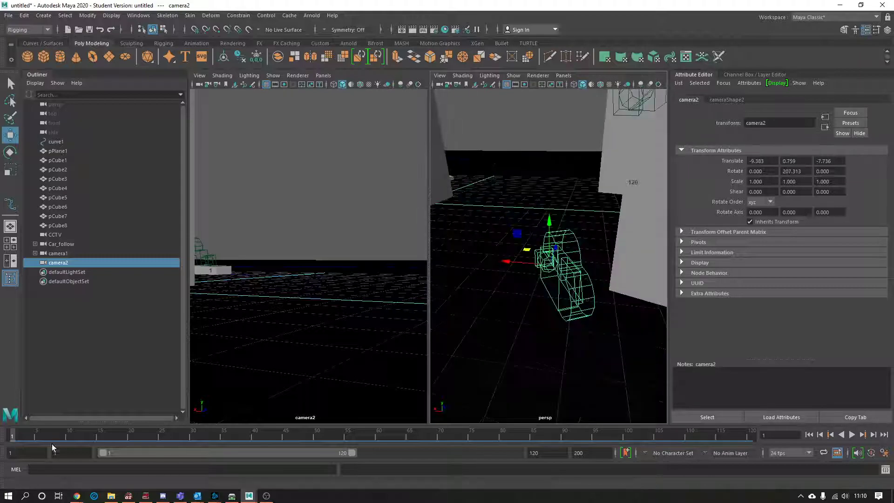
Scrub to frame 20 while the car approaches and set a keyframe on camera2's current pose
left_click(135, 434)
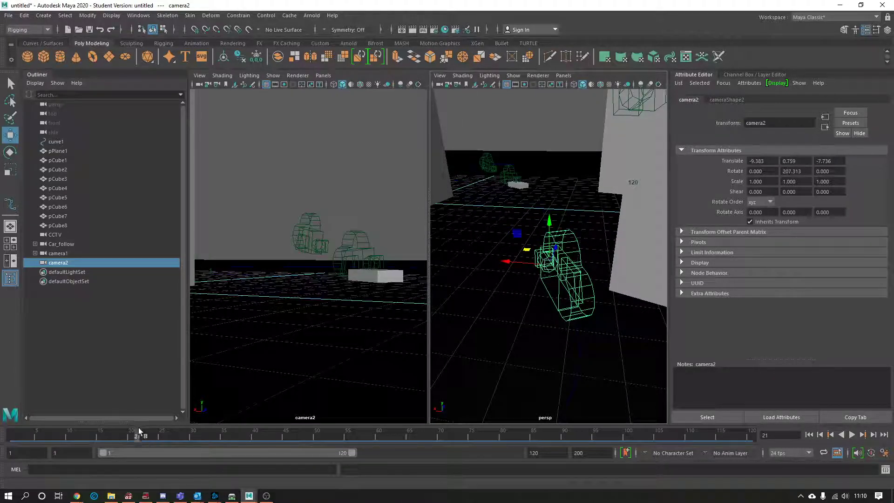
left_click(131, 436)
key("s")
key("alt+v")
At frame 27, move camera2 to about X -7.7, Z 0.7 and rotate it to about 199 degrees in Y
left_click(173, 434)
key("f")
left_click_drag(503, 341, 515, 61, "alt")
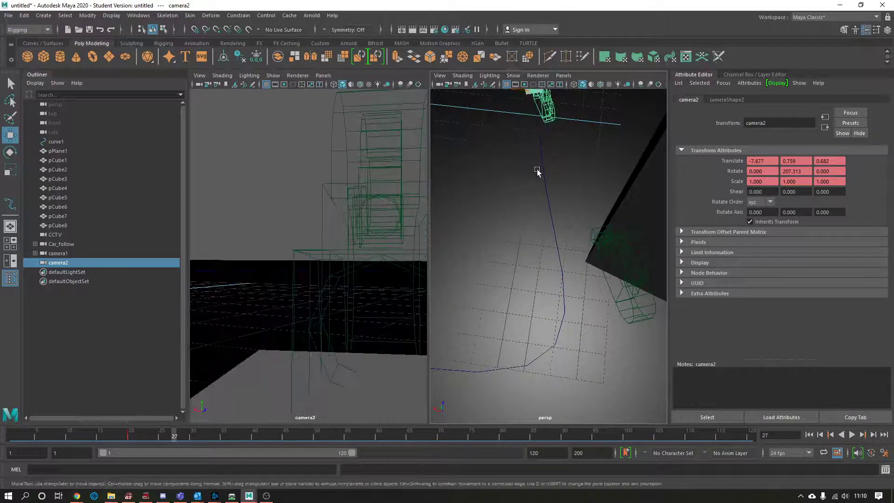
middle_click_drag(537, 168, 536, 353, "alt")
scroll(537, 355, "up", 3)
key("e")
left_click_drag(544, 221, 588, 188)
Lower camera2 to about 0.45 in Y at frame 27 and key the new pose
key("w")
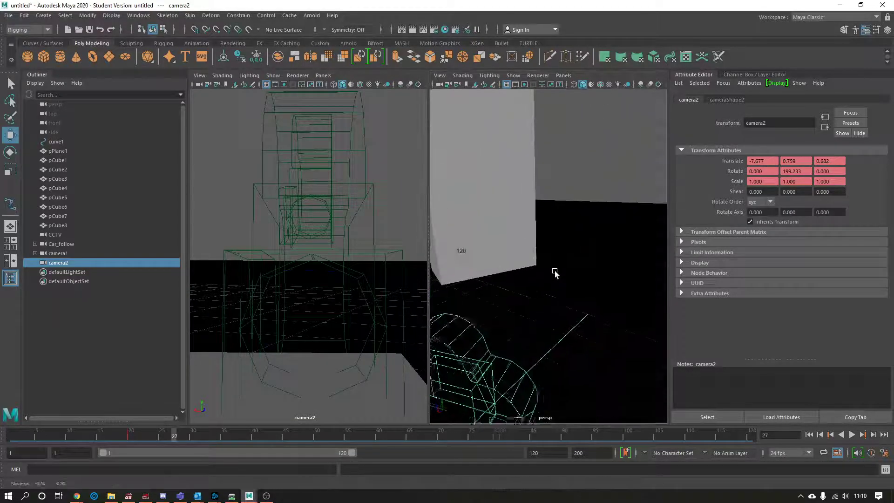
middle_click_drag(549, 278, 535, 224, "alt")
left_click_drag(527, 234, 547, 270)
key("s")
Play and scrub the animation to check camera2's keyed move, in both views and then in the enlarged camera2 view
left_click_drag(154, 438, 153, 437)
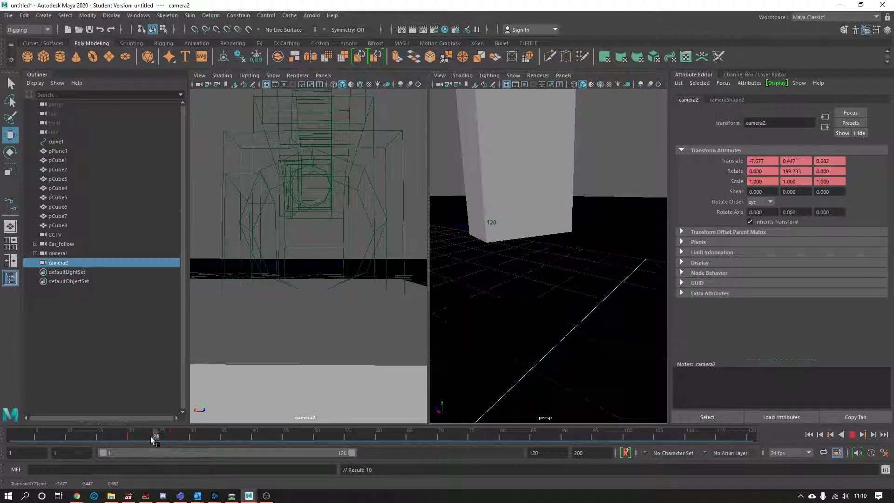
scroll(487, 335, "down", 6)
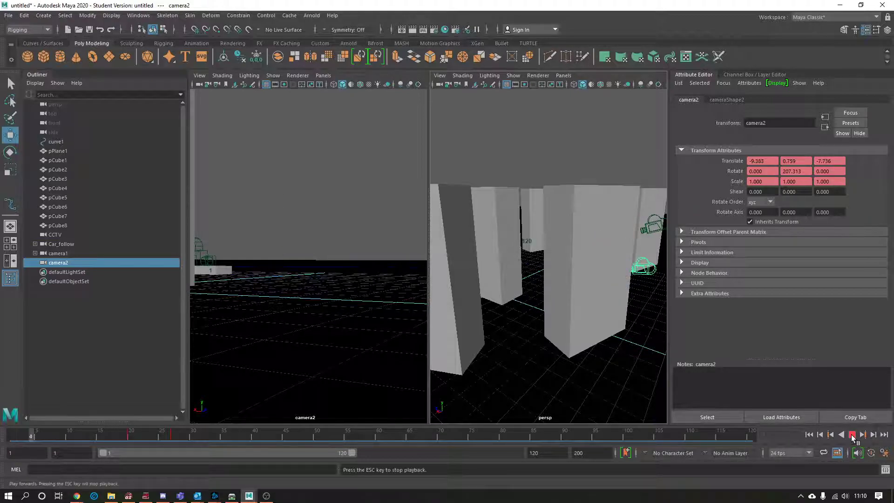
left_click(852, 435)
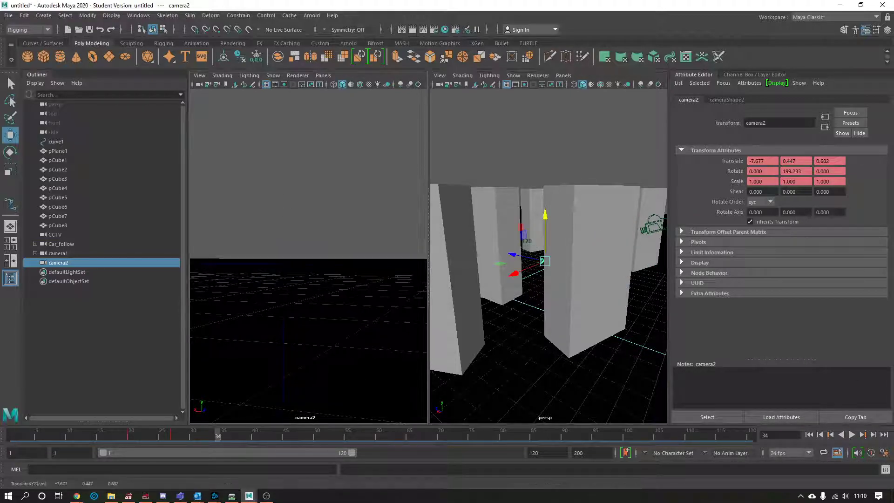
left_click(810, 435)
key("space")
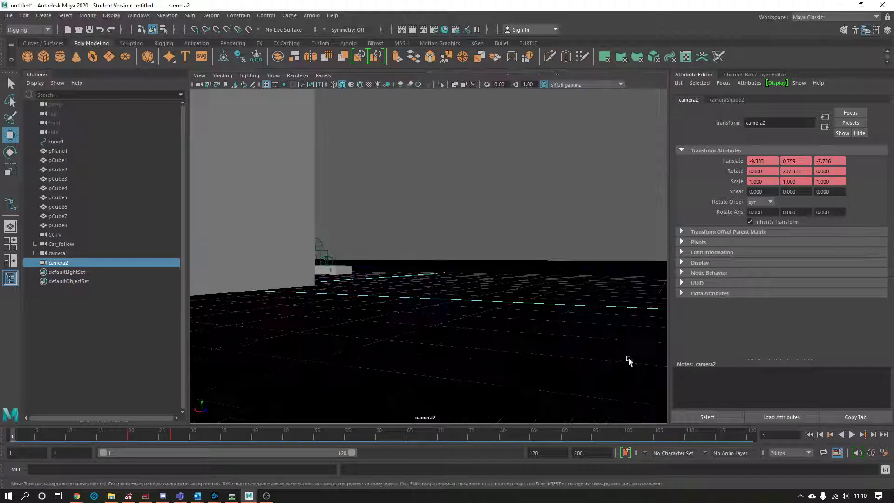
left_click(853, 435)
left_click_drag(127, 435, 18, 451)
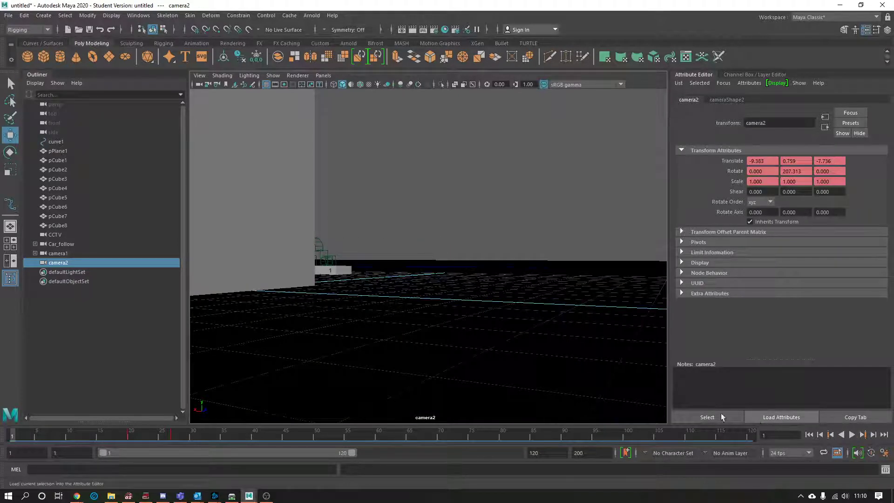